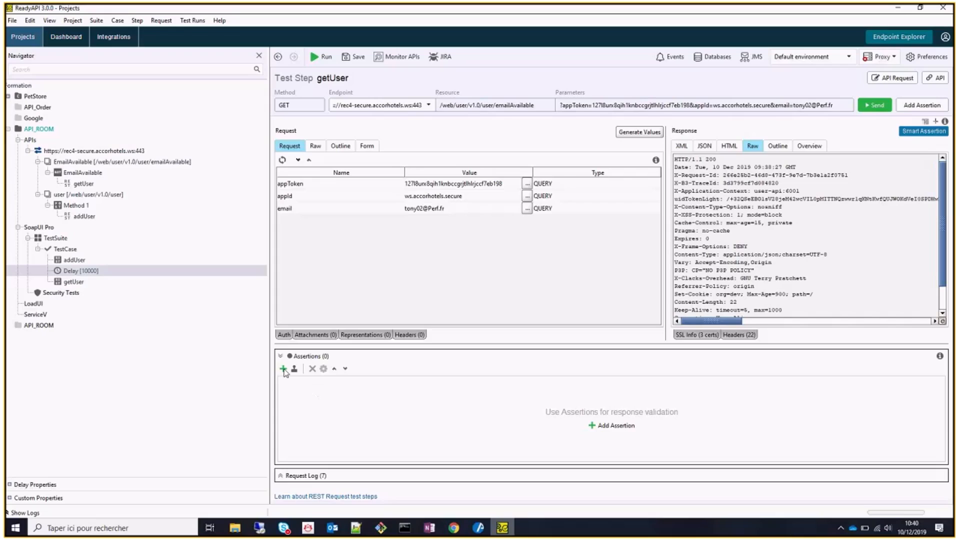
right_click(88, 218)
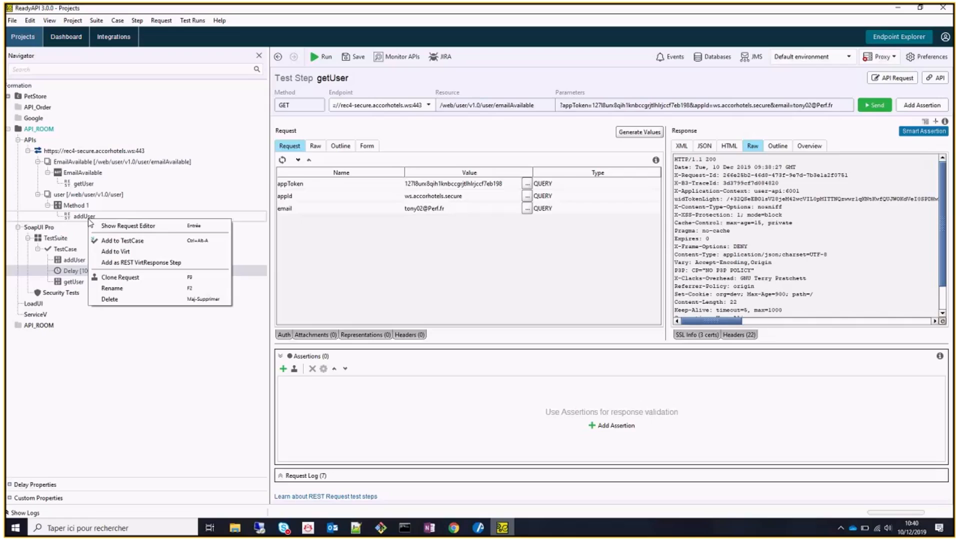
left_click(140, 242)
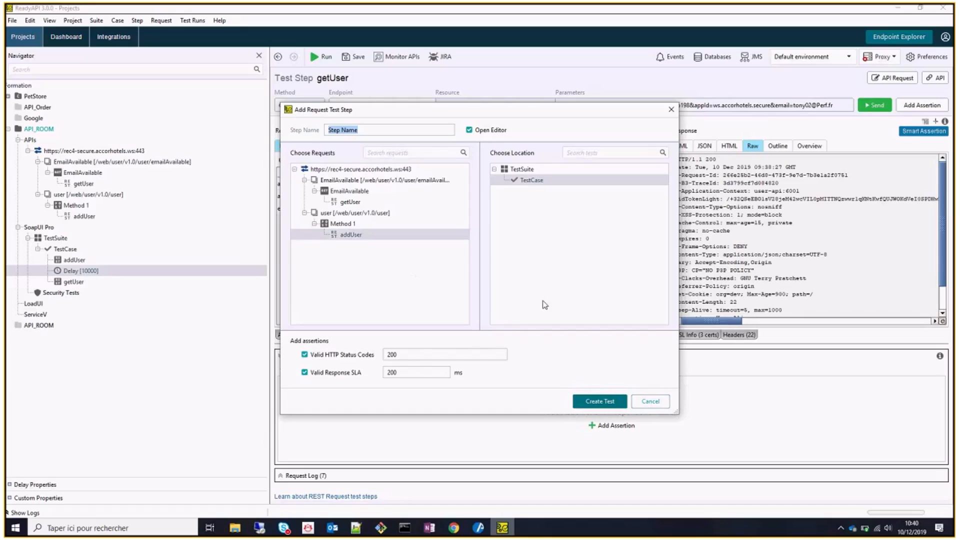
left_click(418, 354)
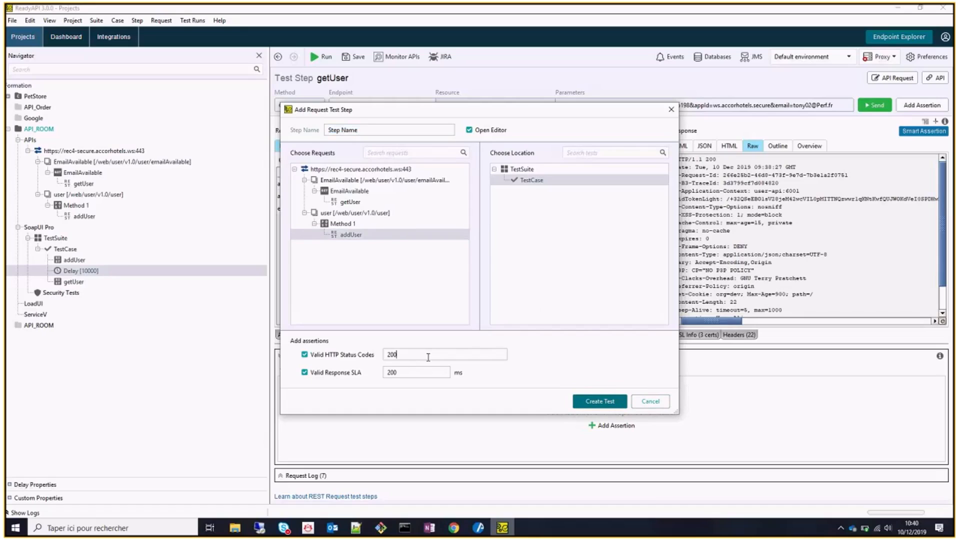
left_click(657, 404)
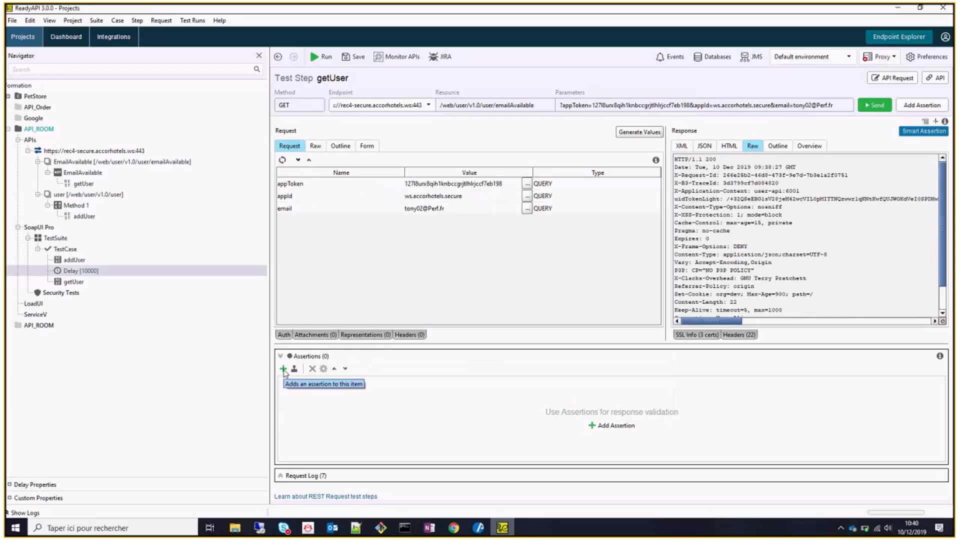
Browse the Property Content assertion types available for the addUser test step, without adding any
left_click(72, 260)
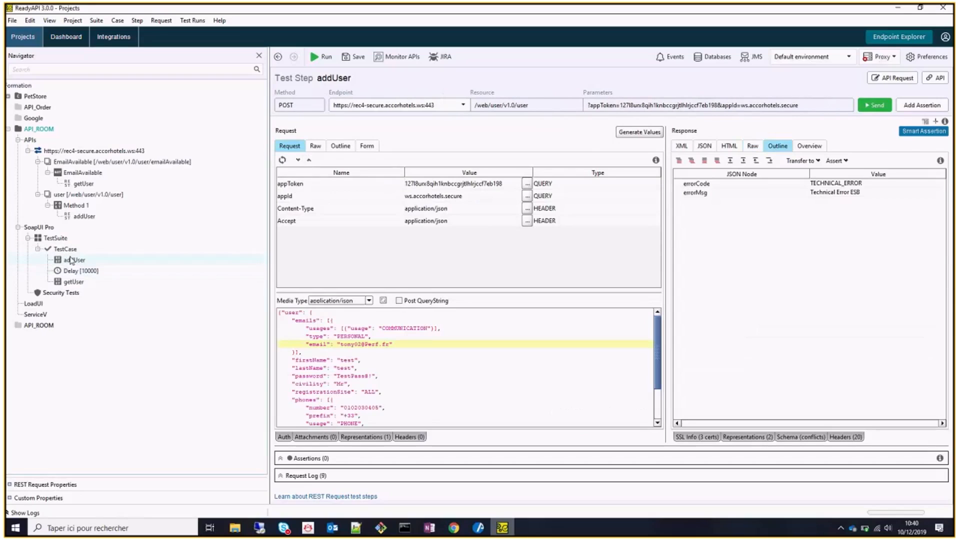
left_click(281, 459)
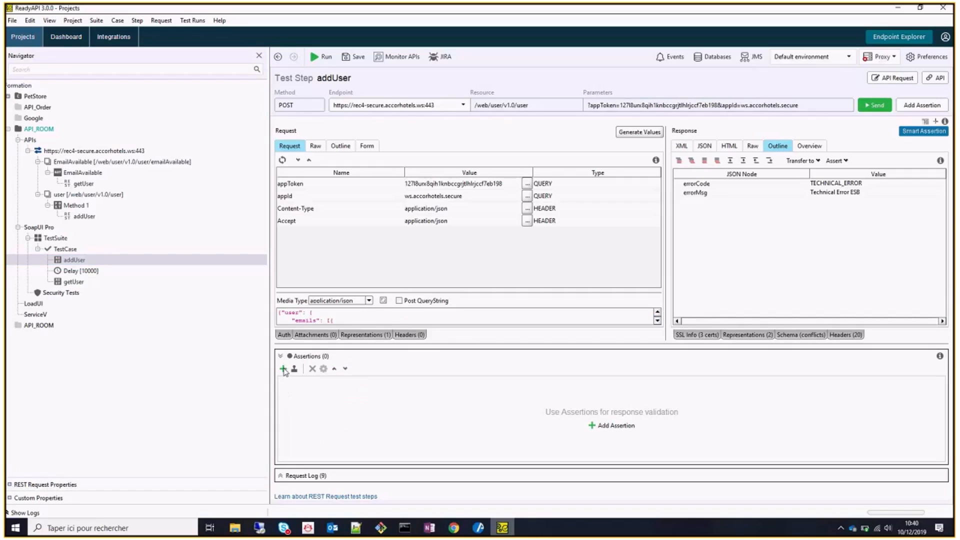
left_click(284, 369)
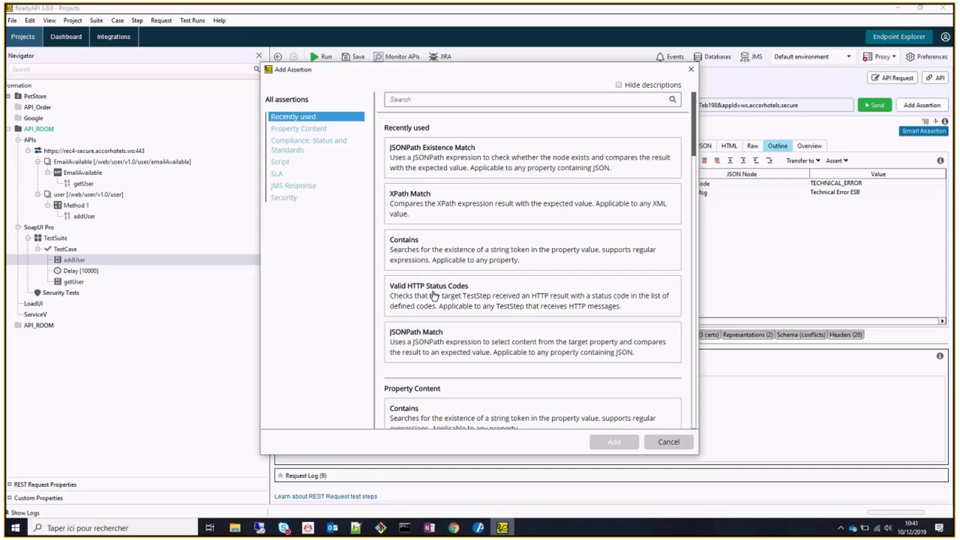
left_click(316, 129)
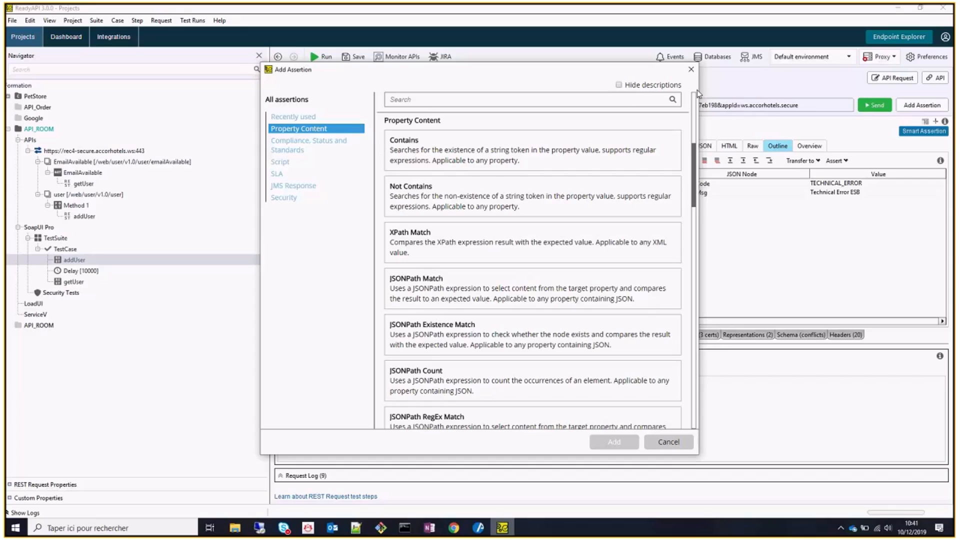
left_click(691, 69)
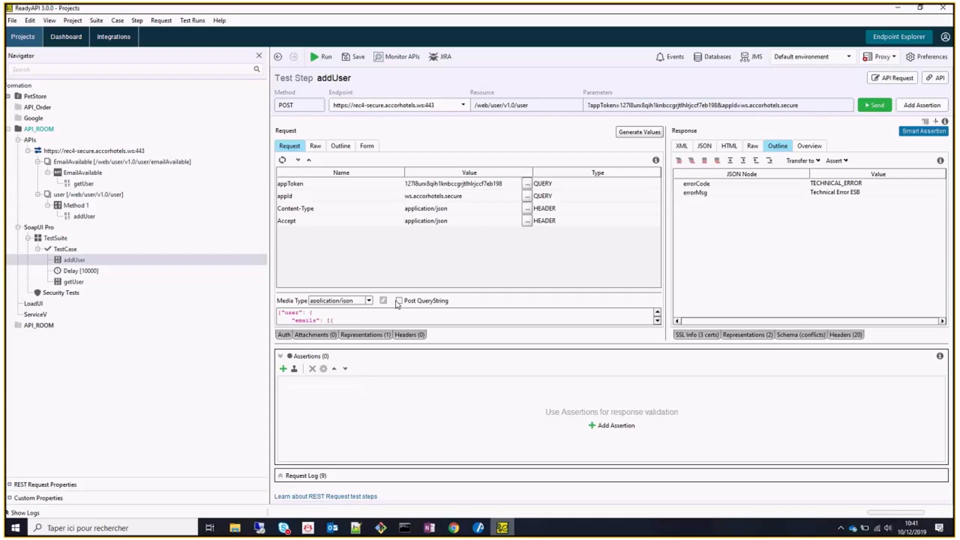
Open the addUser test step and send its POST request
left_click(89, 260)
left_click(89, 260)
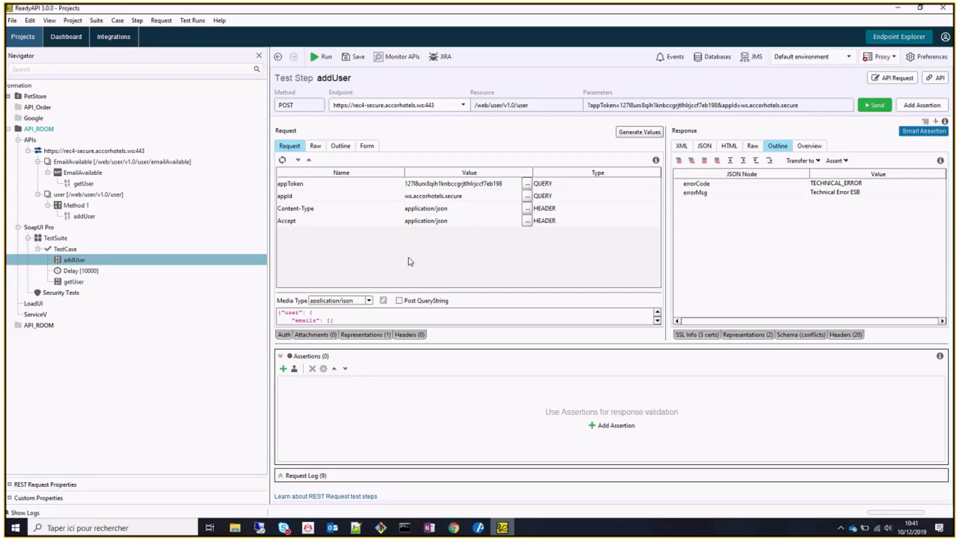
left_click(870, 106)
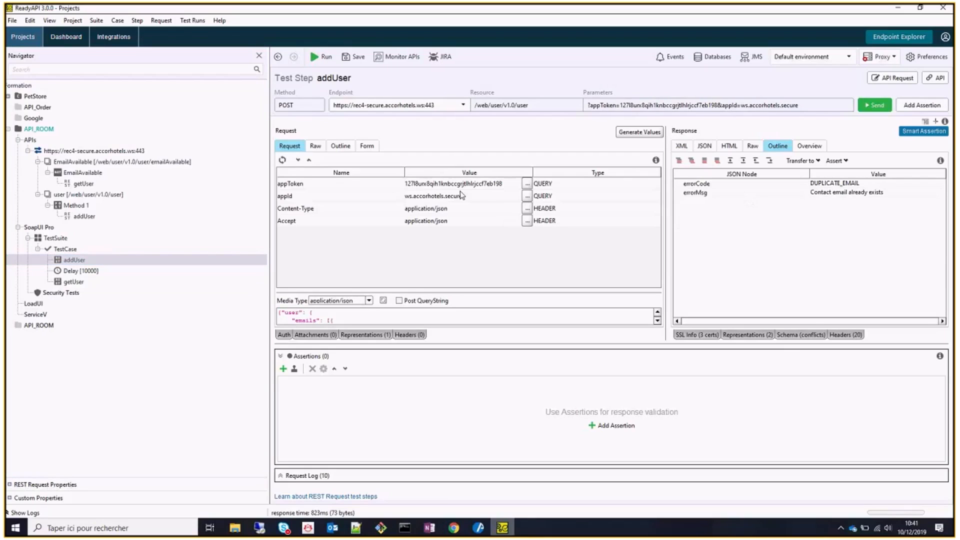
Change the digit before the @ in the request body's email address to 3 and resend the addUser request
left_click(279, 356)
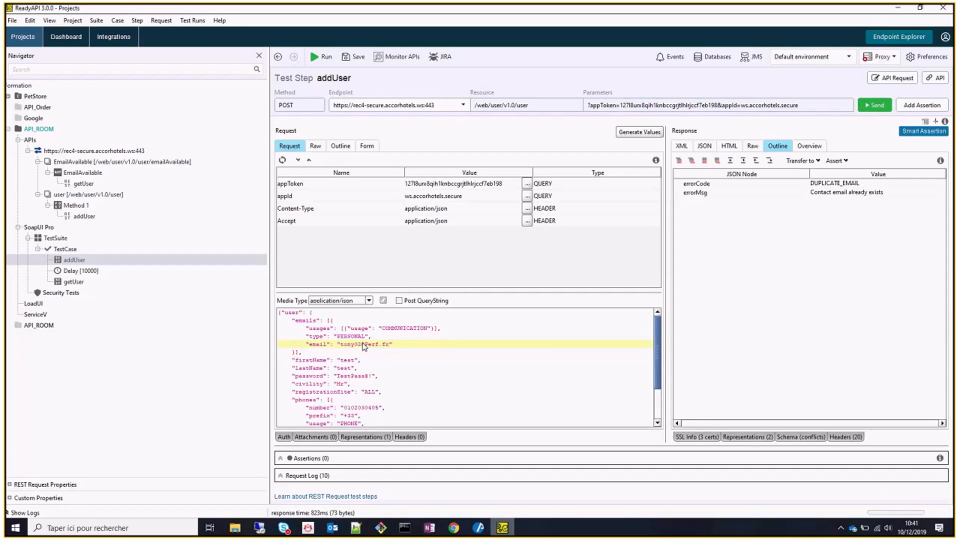
left_click(363, 344)
key("BackSpace")
type("3")
left_click(876, 105)
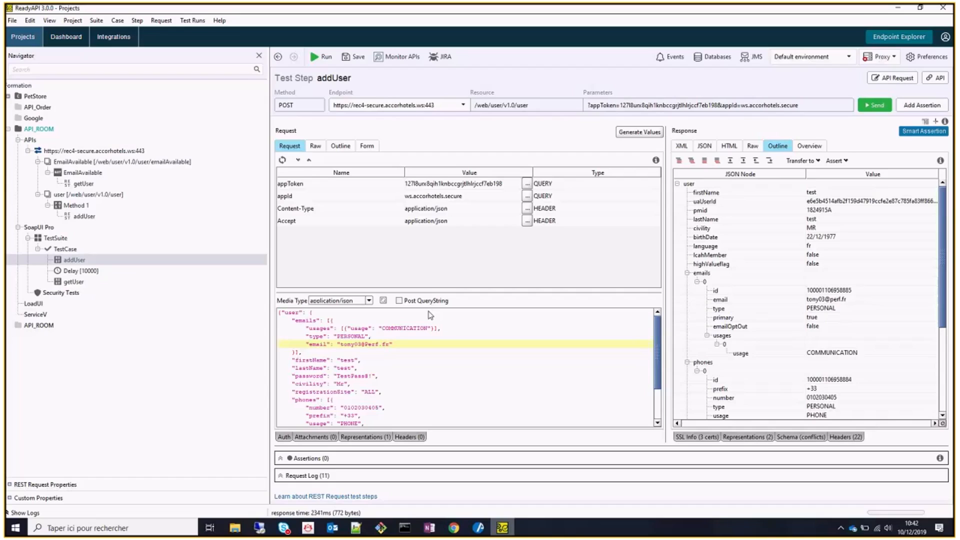
Add a Valid HTTP Status Codes assertion to addUser, accepting codes 200 and 201
left_click(281, 461)
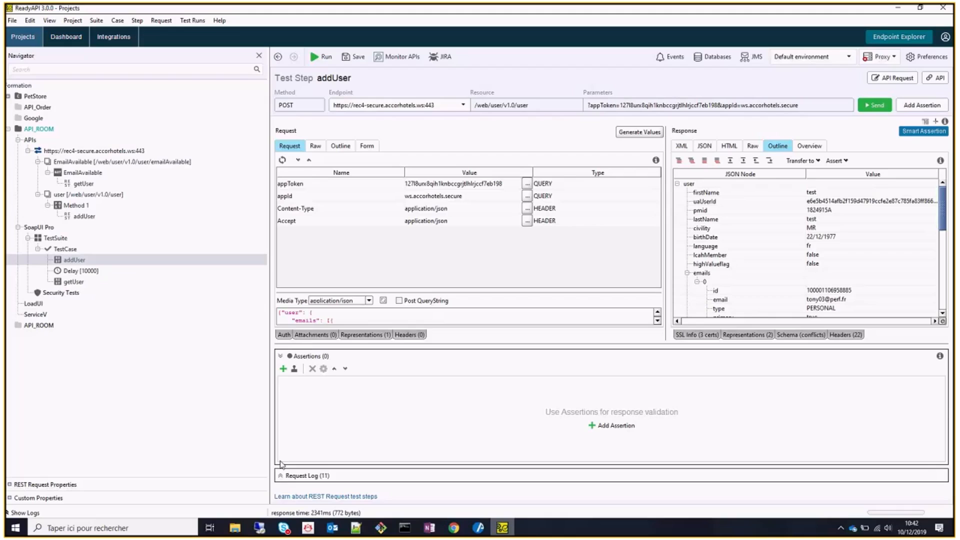
left_click(283, 368)
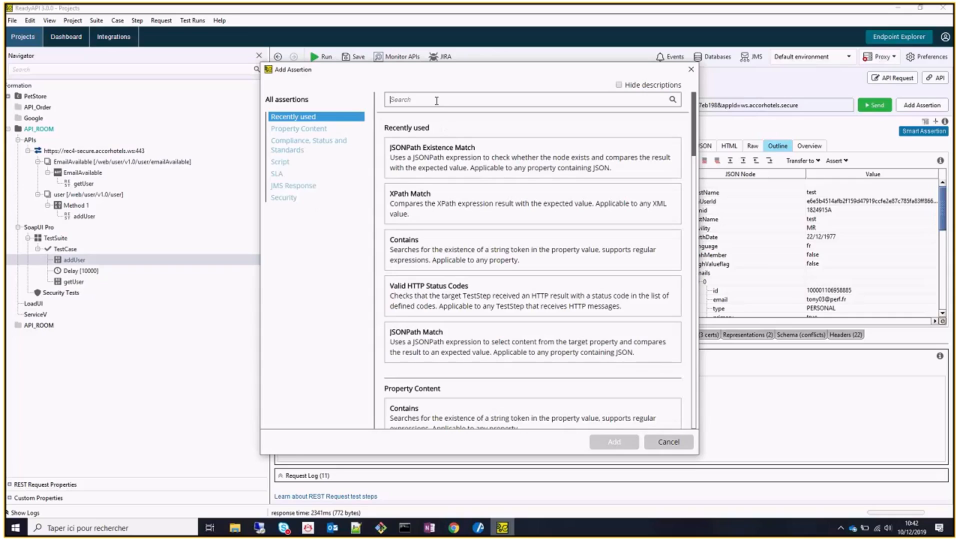
type("http")
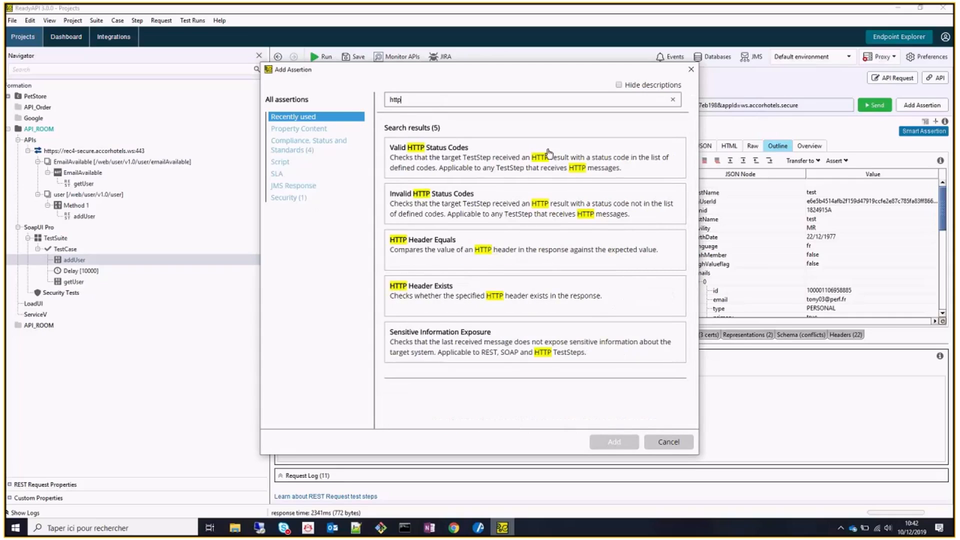
left_click(489, 169)
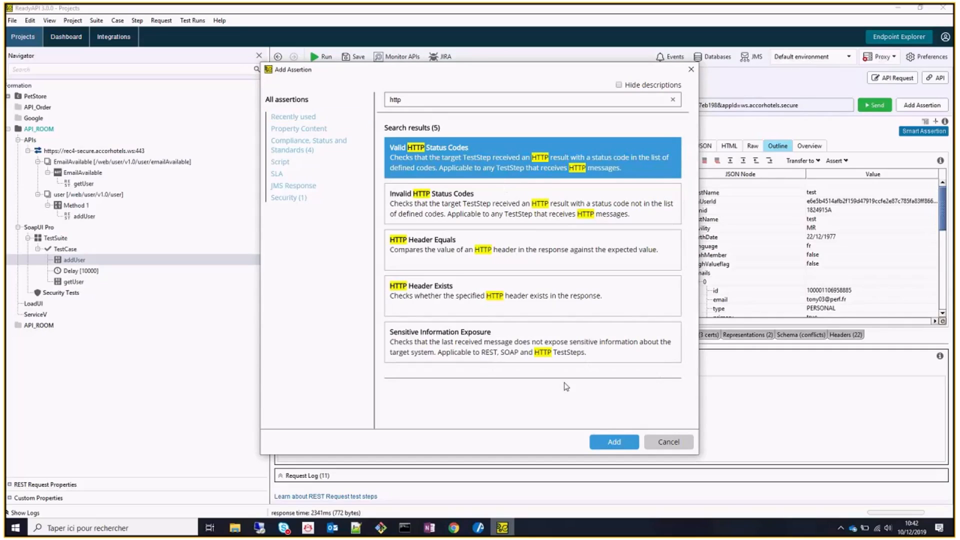
left_click(614, 441)
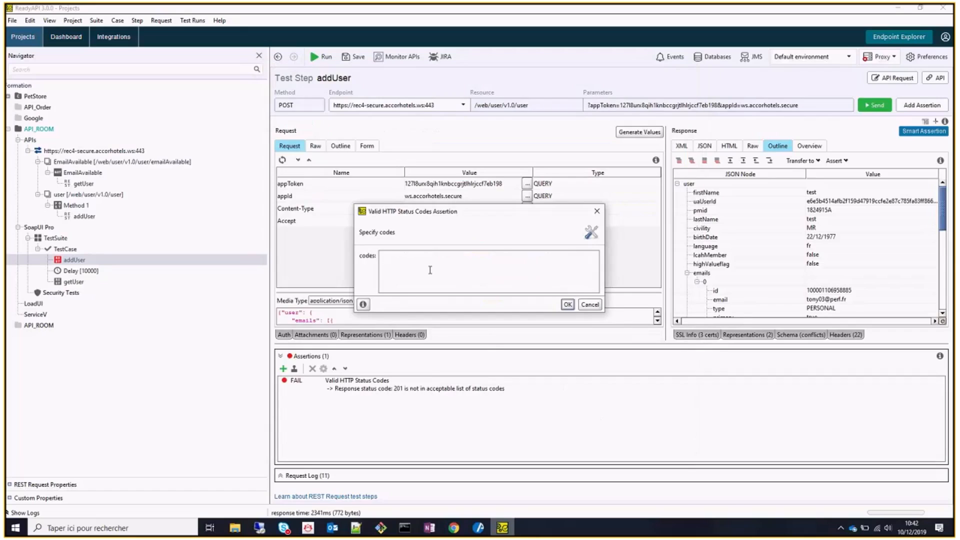
type("200")
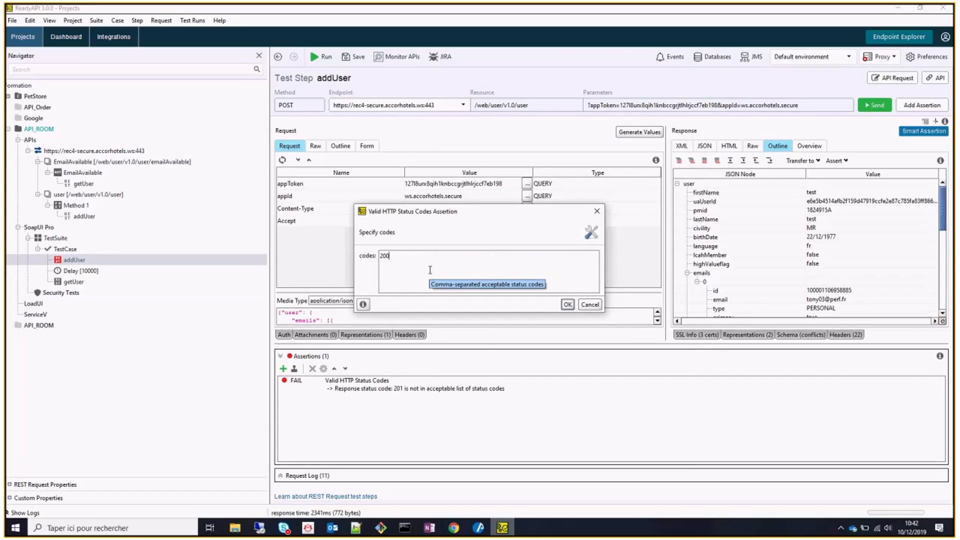
type(", 201")
left_click(568, 305)
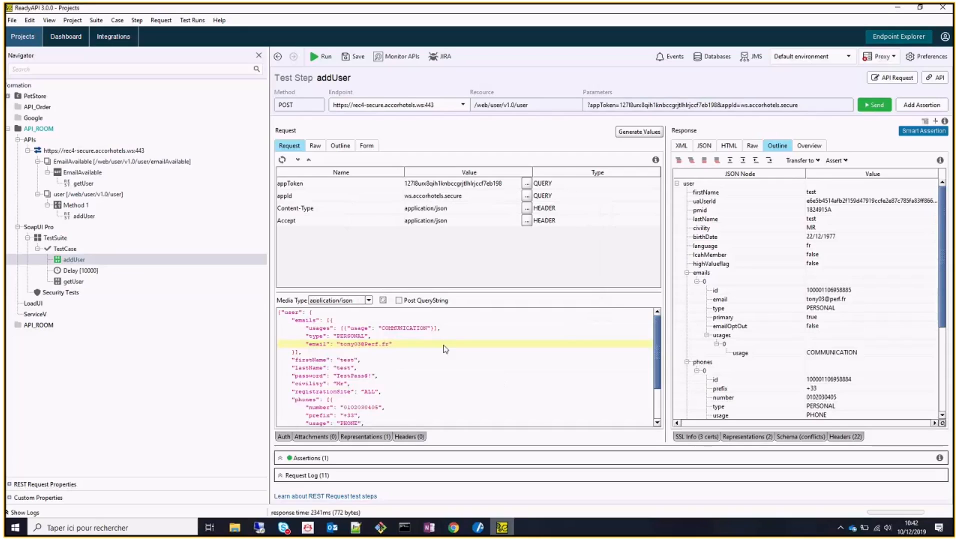
Reopen addUser's Valid HTTP Status Codes assertion and review its accepted codes
left_click(281, 458)
double_click(335, 381)
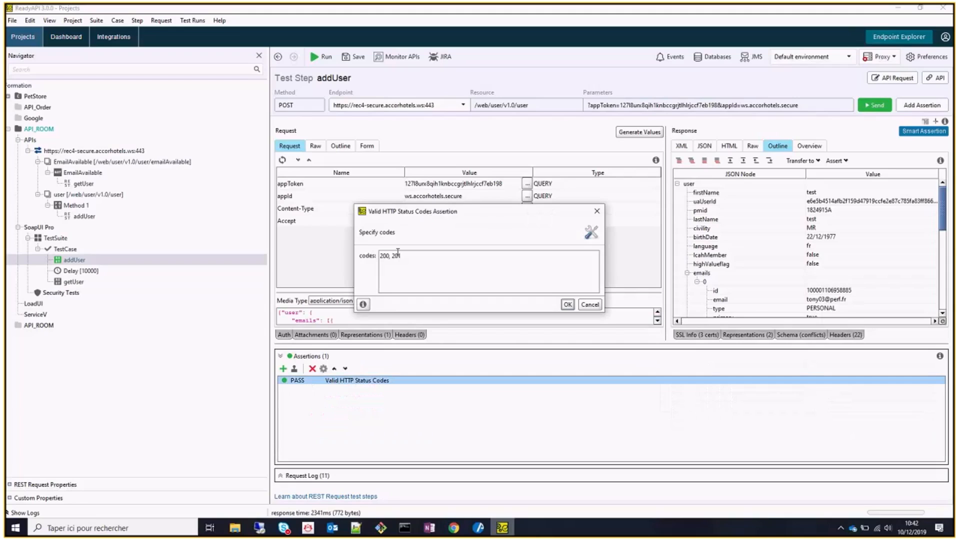
key("BackSpace")
left_click(568, 304)
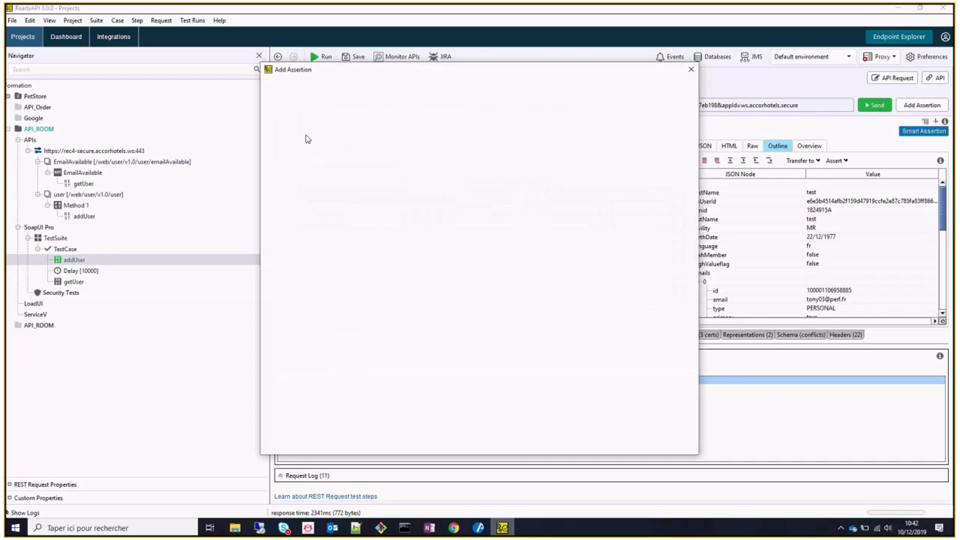
left_click(304, 131)
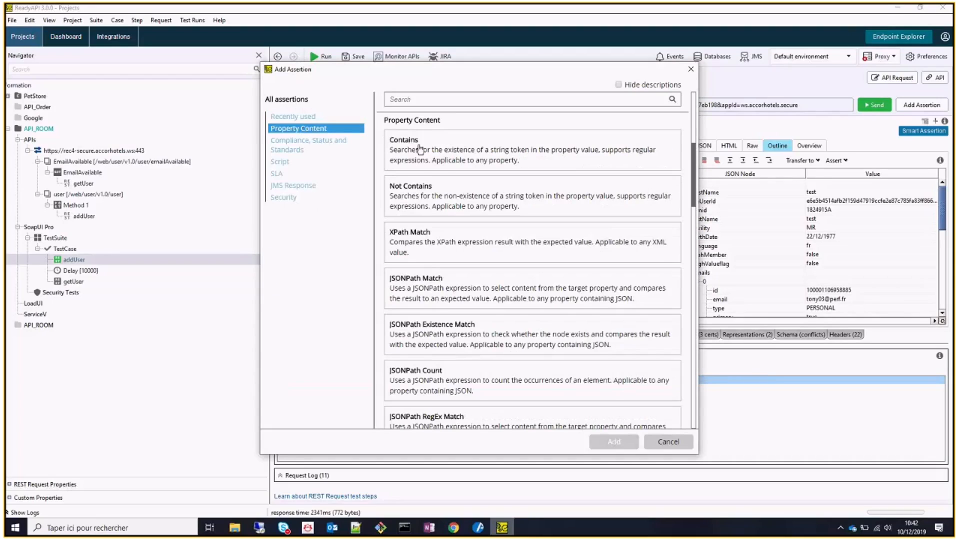
left_click(460, 151)
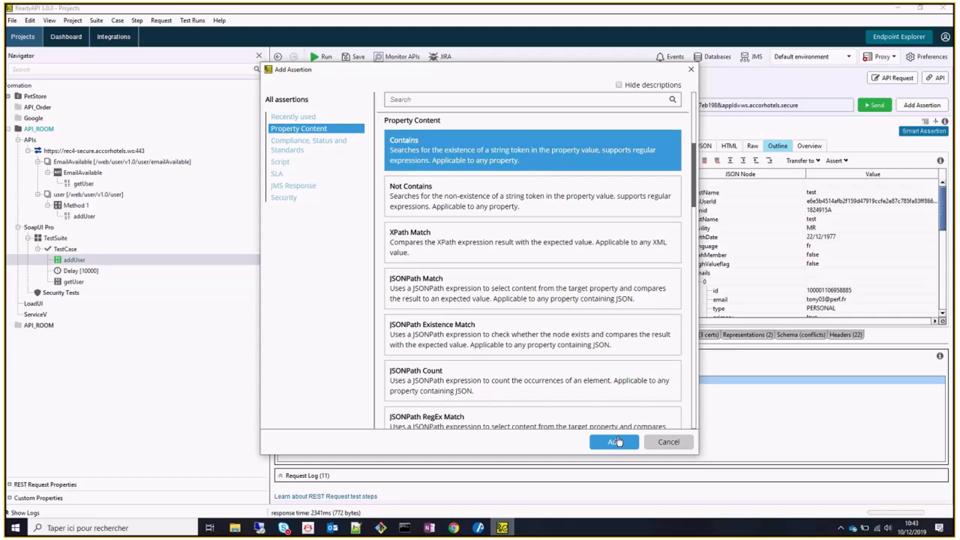
left_click(619, 441)
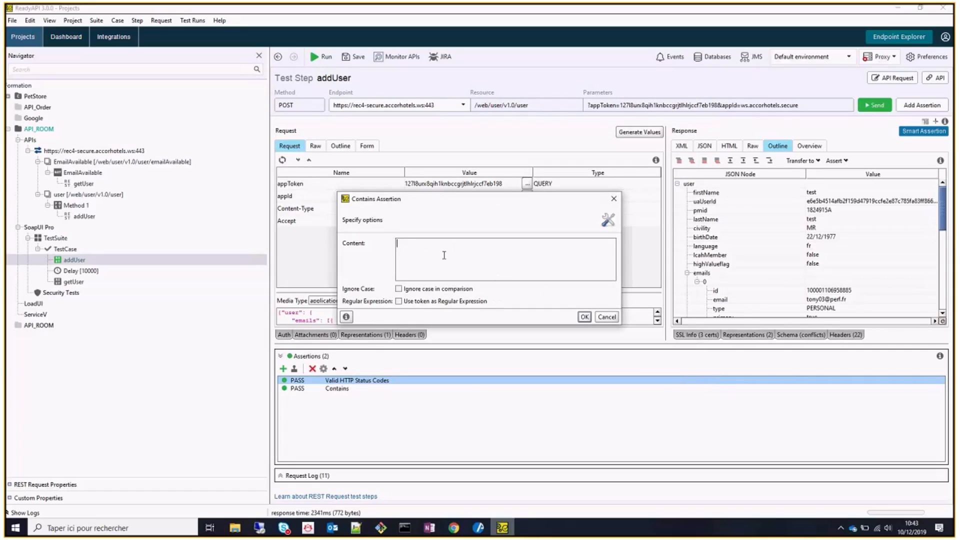
left_click(607, 317)
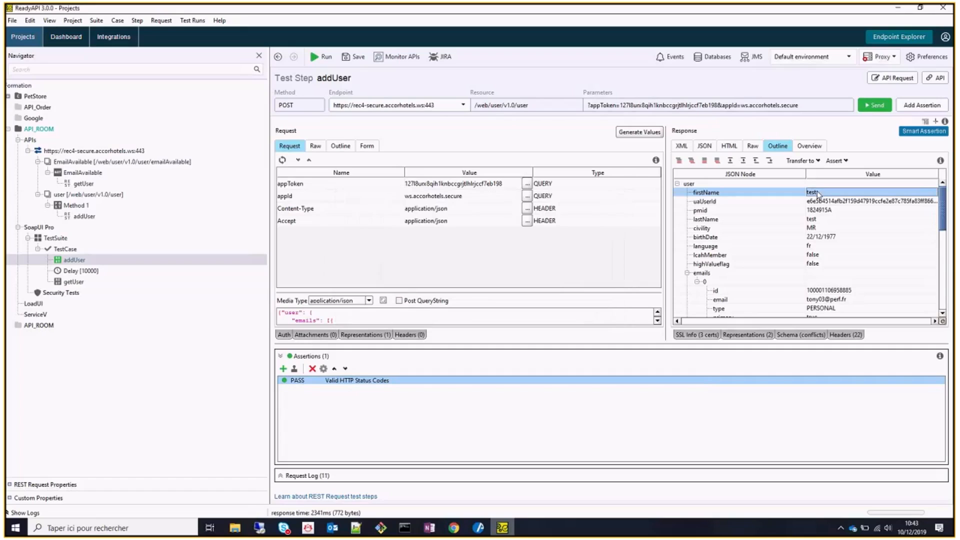
Add a Contains assertion to addUser that checks the response for the content "MR"
left_click(283, 369)
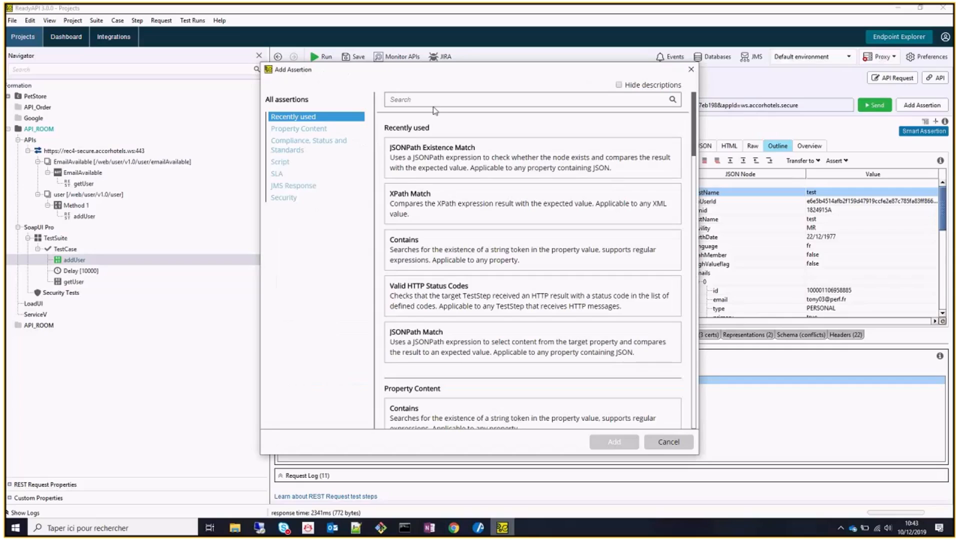
left_click(273, 128)
left_click(428, 148)
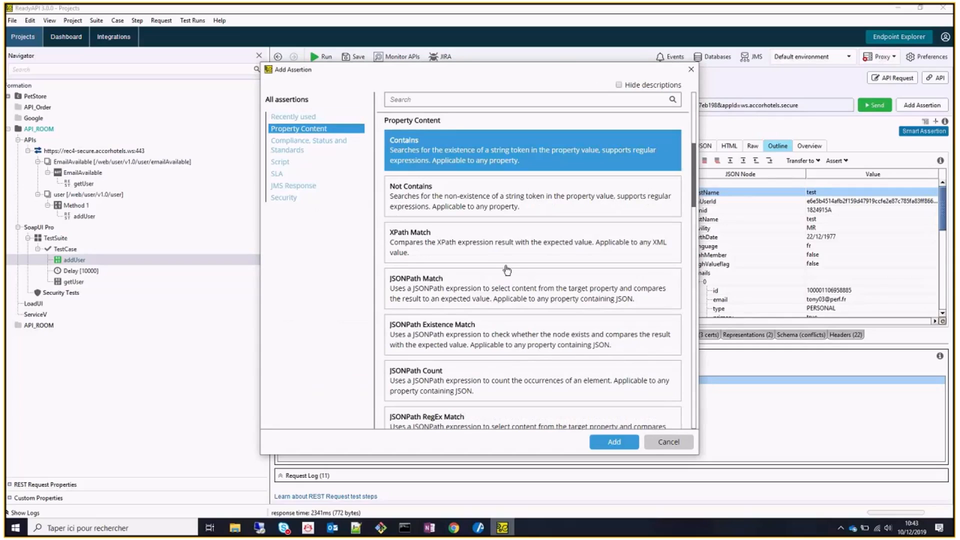
key("Return")
type("test")
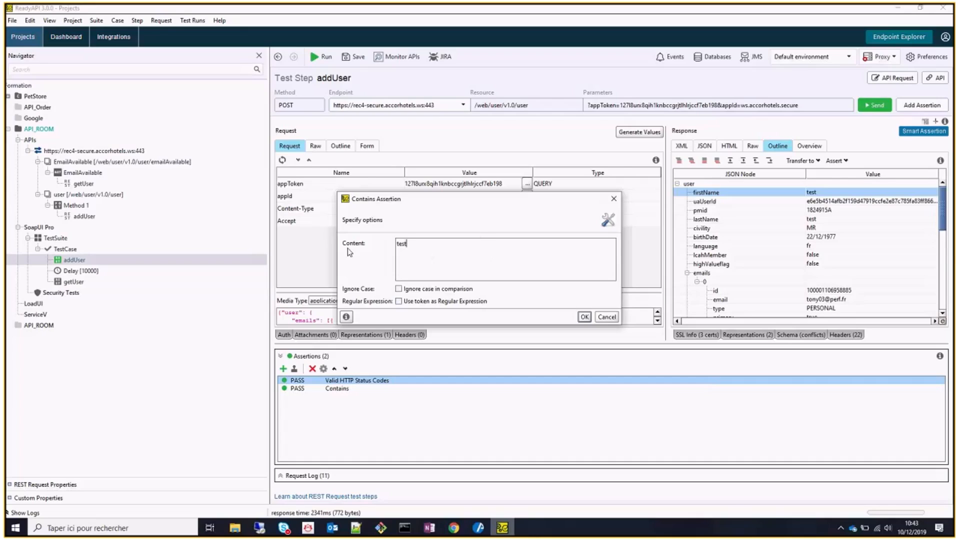
key("ctrl+a")
type("MR")
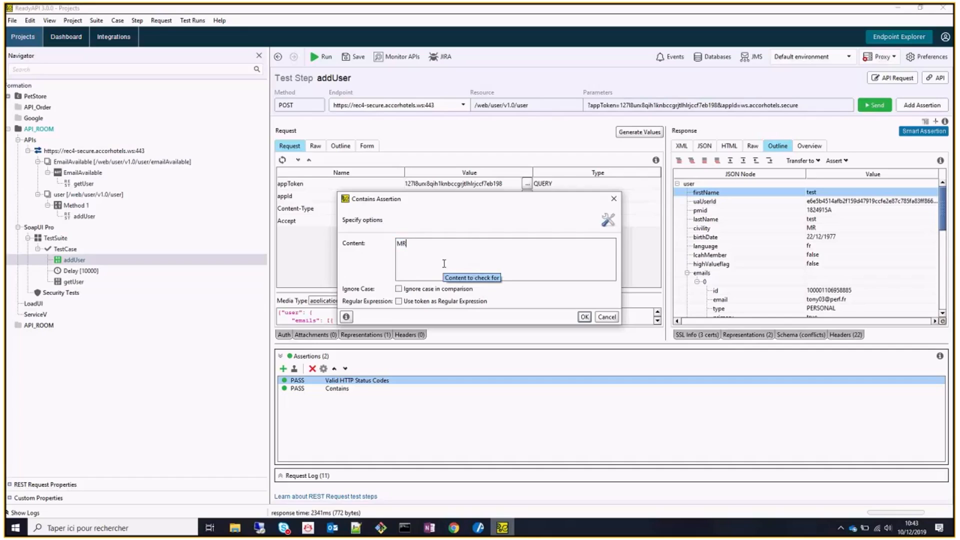
left_click(584, 317)
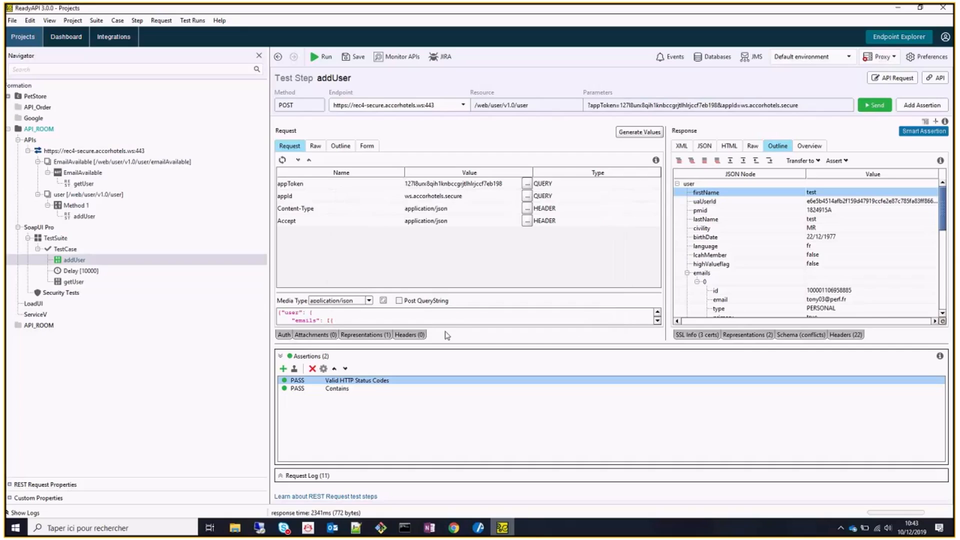
Change the content of addUser's Contains assertion to "MME"
left_click(345, 391)
double_click(344, 391)
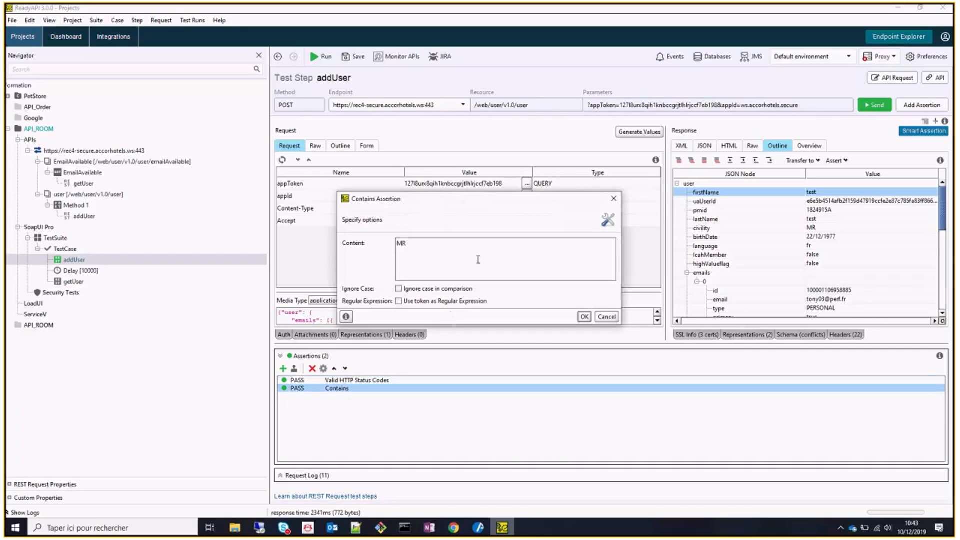
key("BackSpace")
type("ME")
left_click(584, 318)
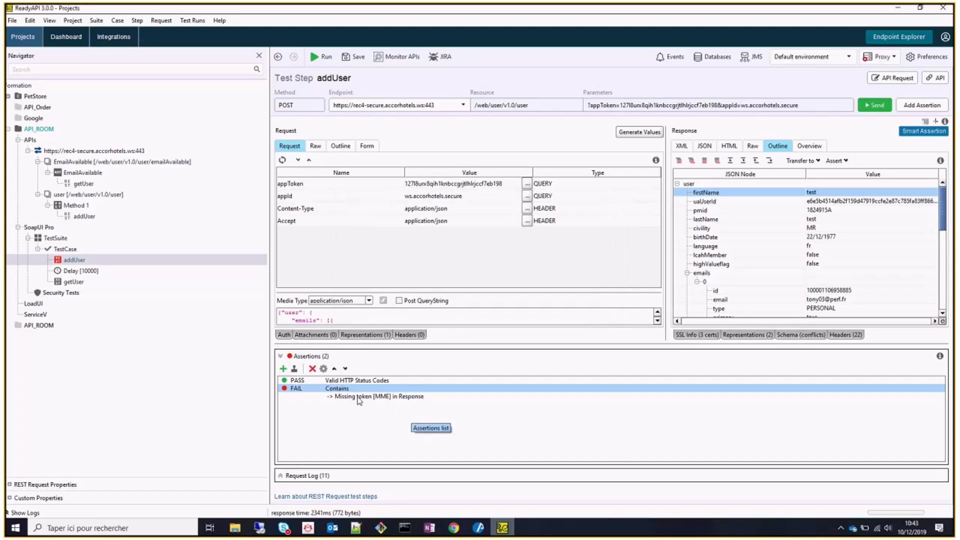
Set the content of addUser's Contains assertion back to "MR"
double_click(339, 390)
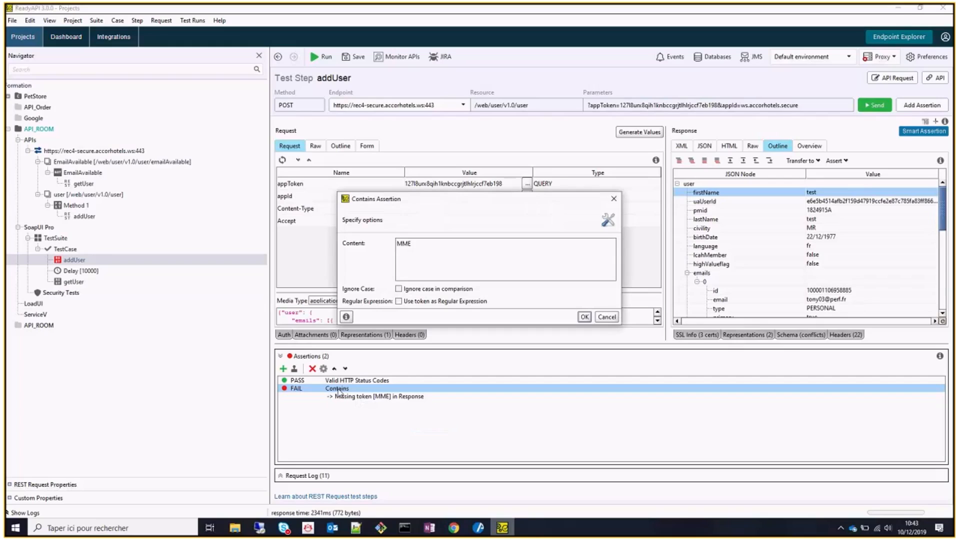
left_click(460, 251)
key("BackSpace")
key("BackSpace")
type("R")
left_click(586, 318)
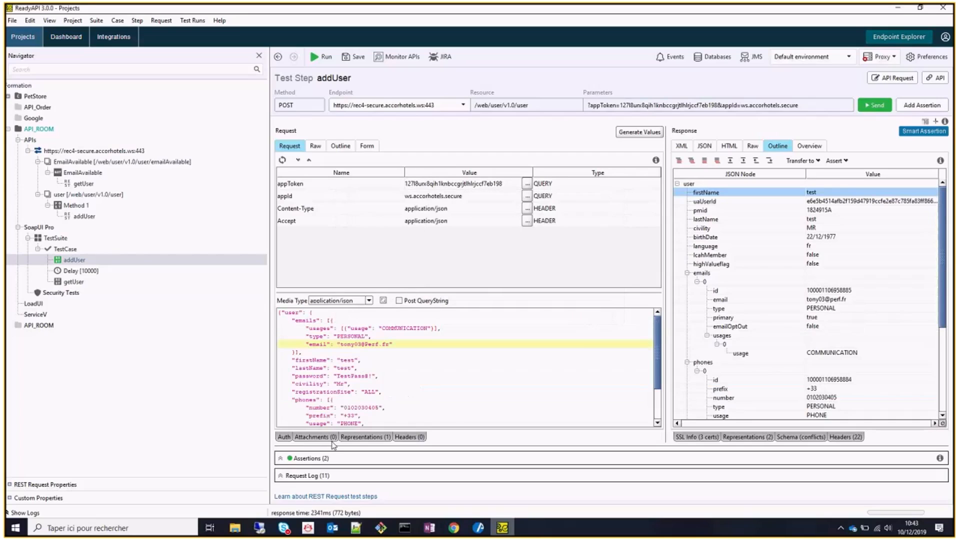
Add an XPath Match assertion from the Property Content category to the addUser test step
left_click(281, 459)
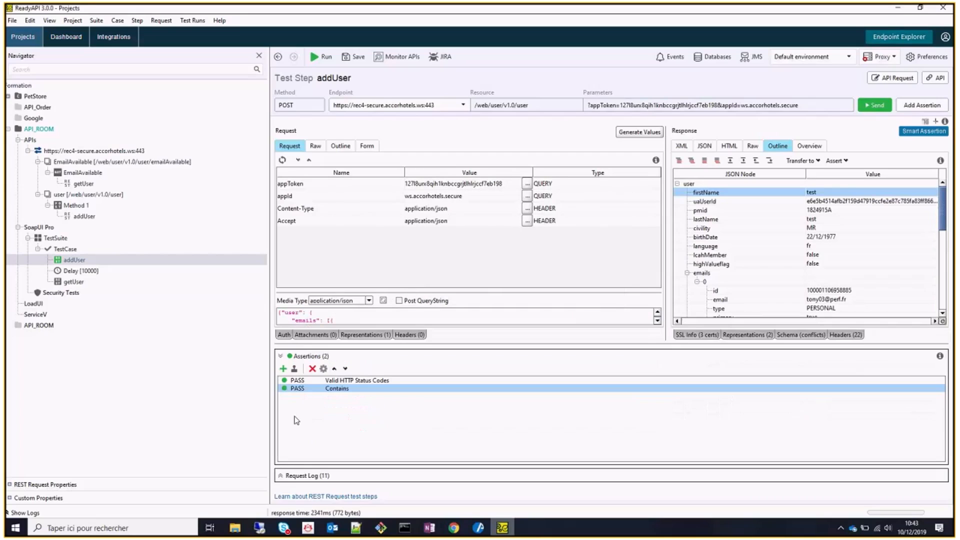
left_click(284, 369)
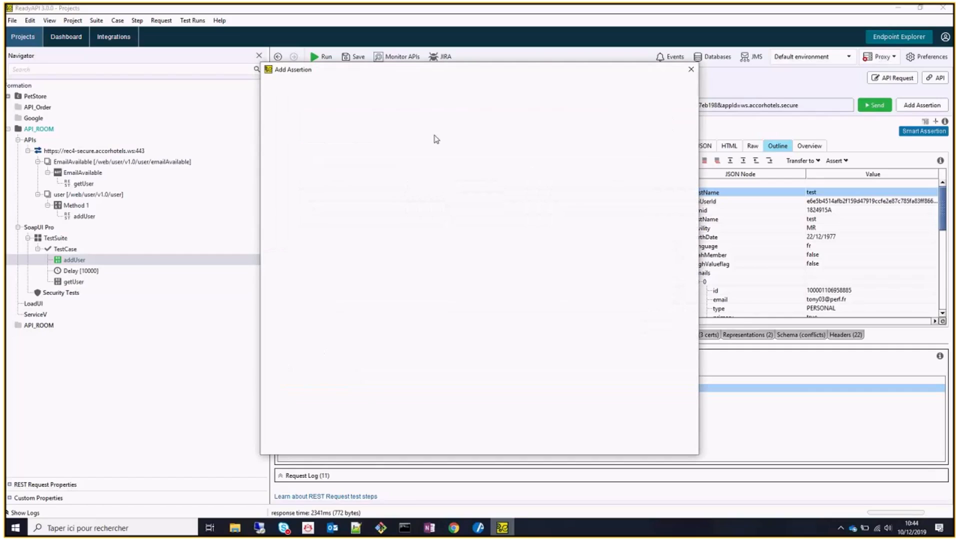
left_click(292, 131)
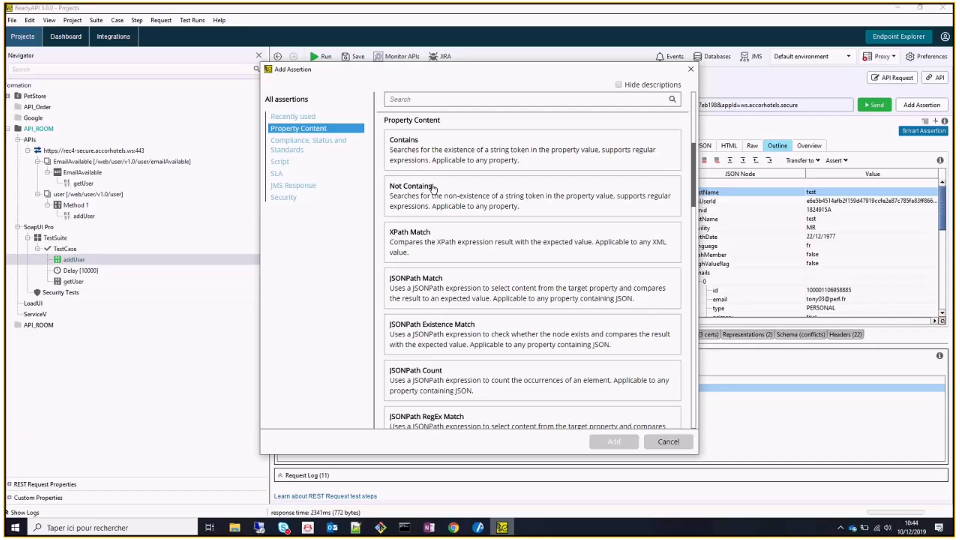
left_click(468, 254)
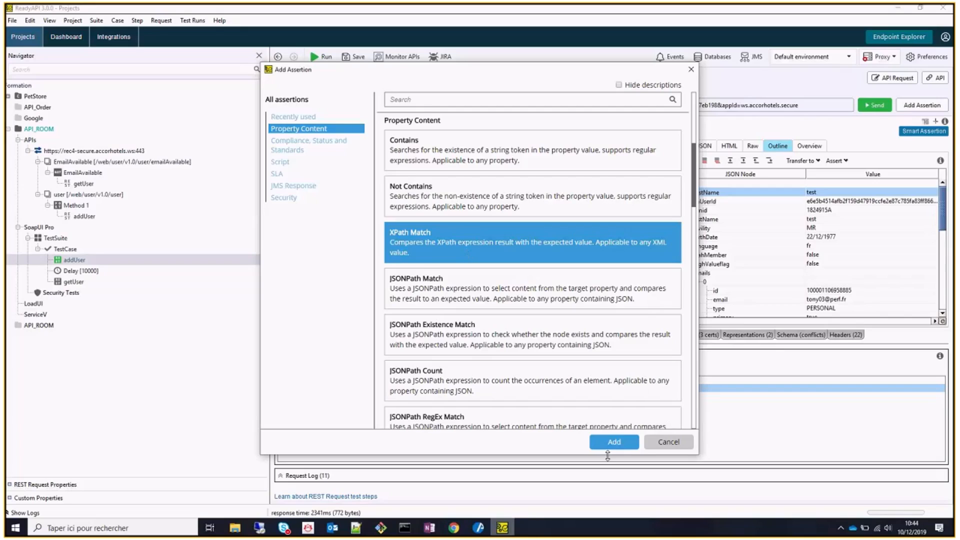
left_click(619, 443)
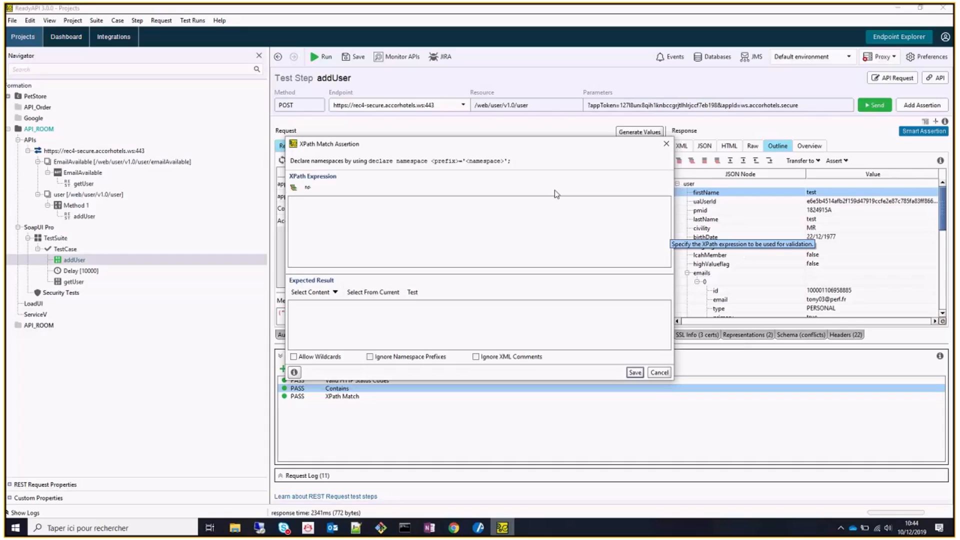
Pick the user's language node from the response as the XPath expression, with "fr" as the expected result
left_click(294, 189)
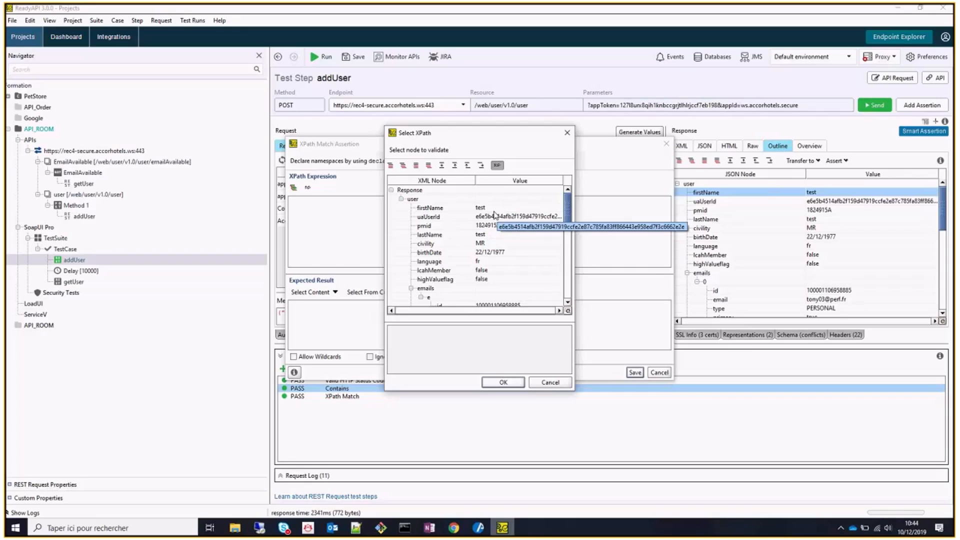
scroll(500, 239, "down", 1)
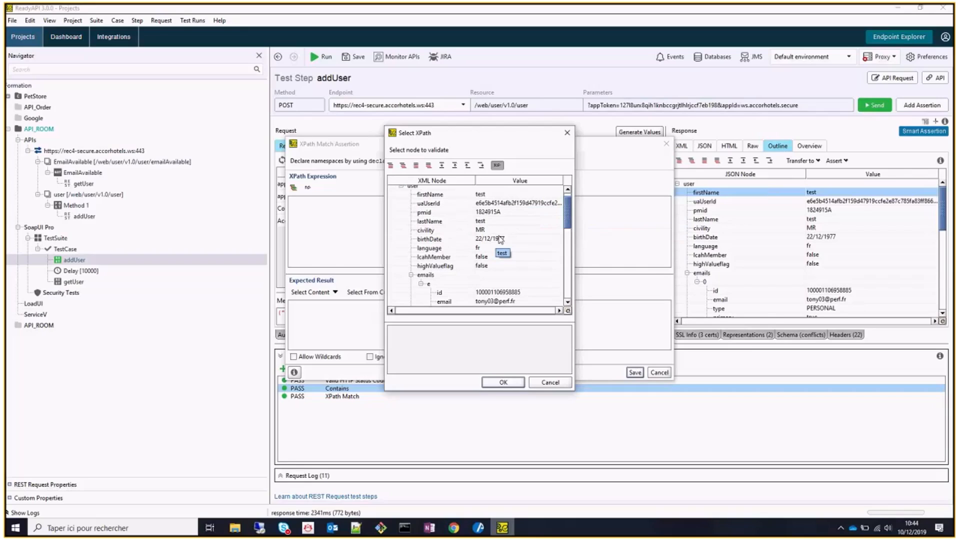
left_click(493, 249)
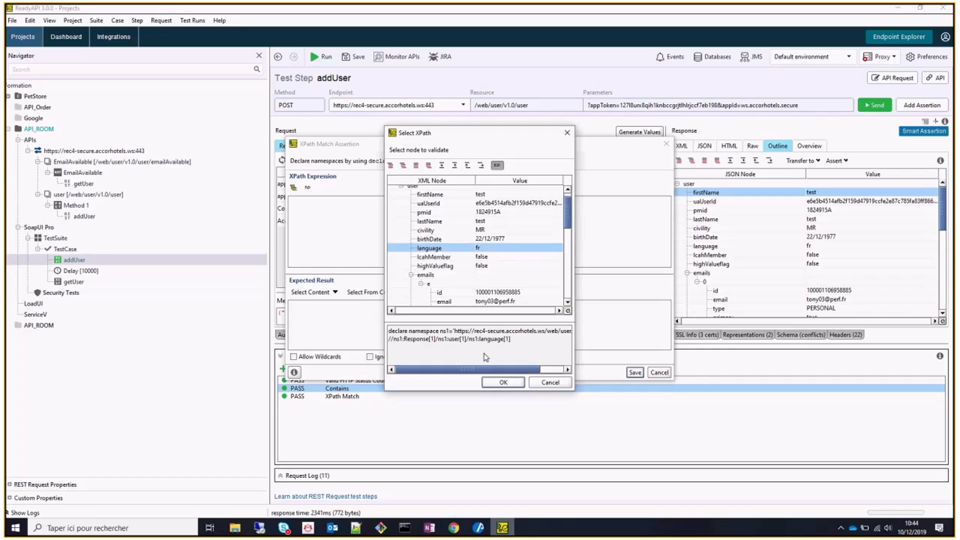
left_click(496, 382)
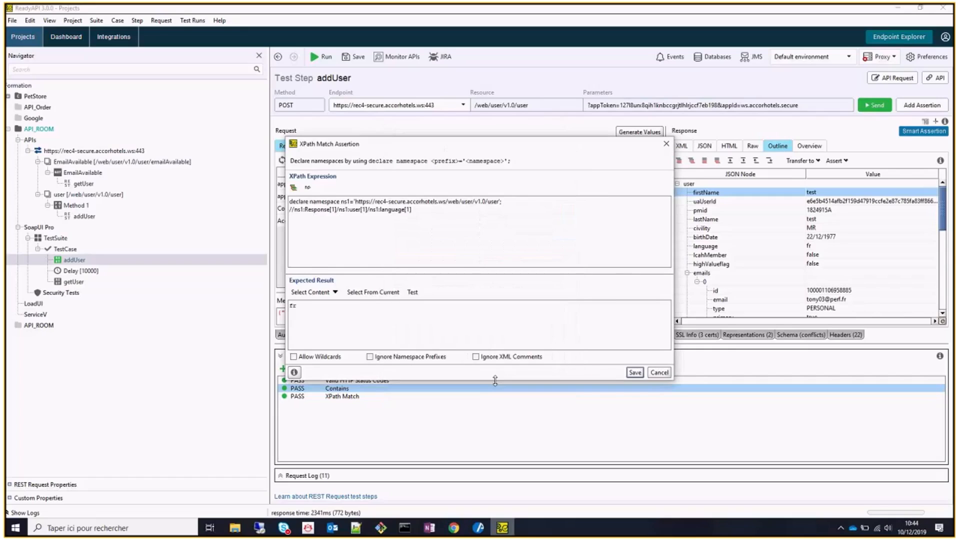
Reselect the language node for the XPath expression and save the XPath Match assertion with expected result "fr"
left_click(437, 213)
left_click(293, 187)
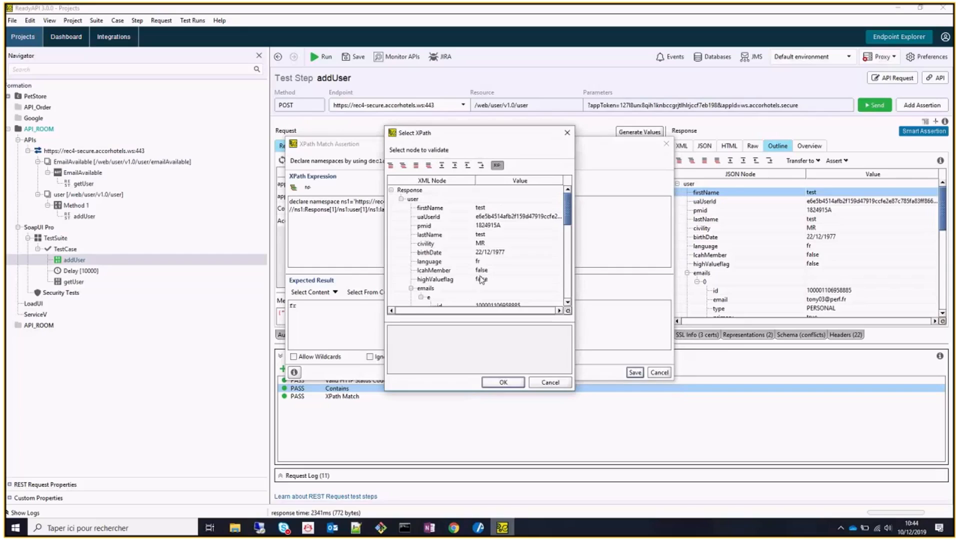
left_click(490, 261)
left_click(515, 382)
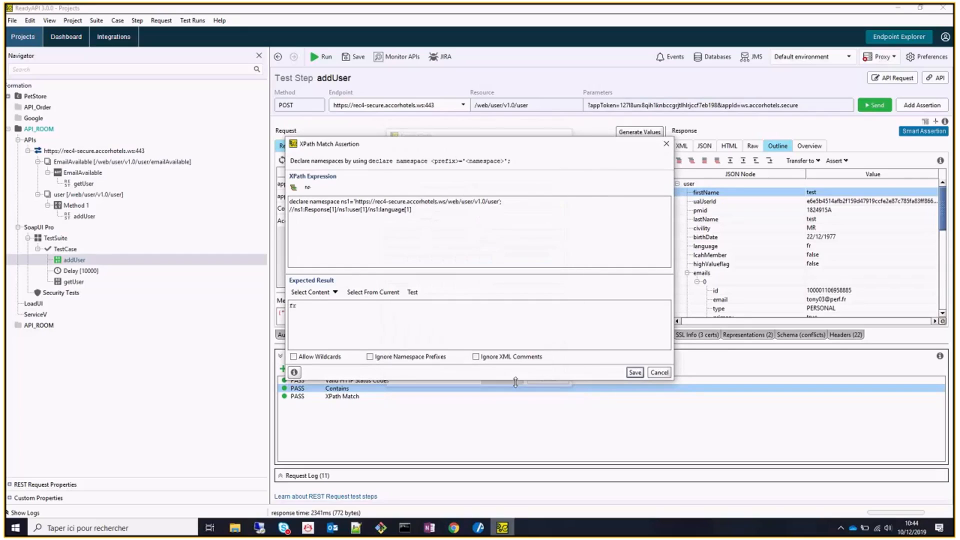
double_click(290, 305)
left_click(334, 310)
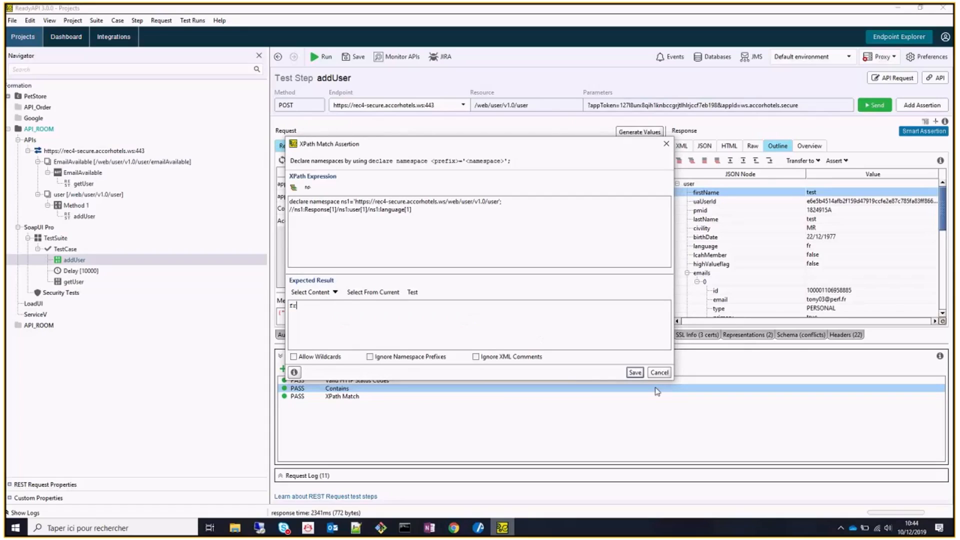
left_click(634, 373)
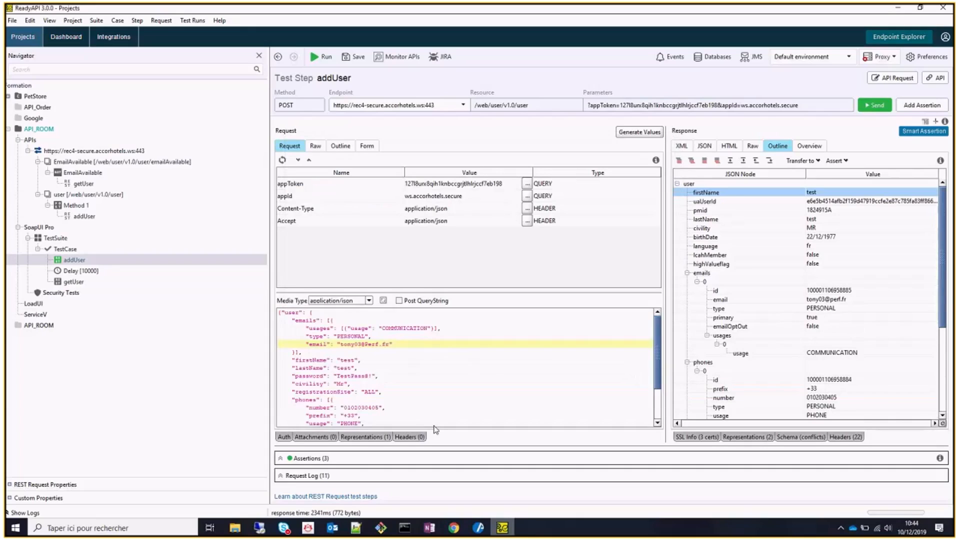
Add a JSONPath Match assertion from the Property Content category to addUser
left_click(281, 458)
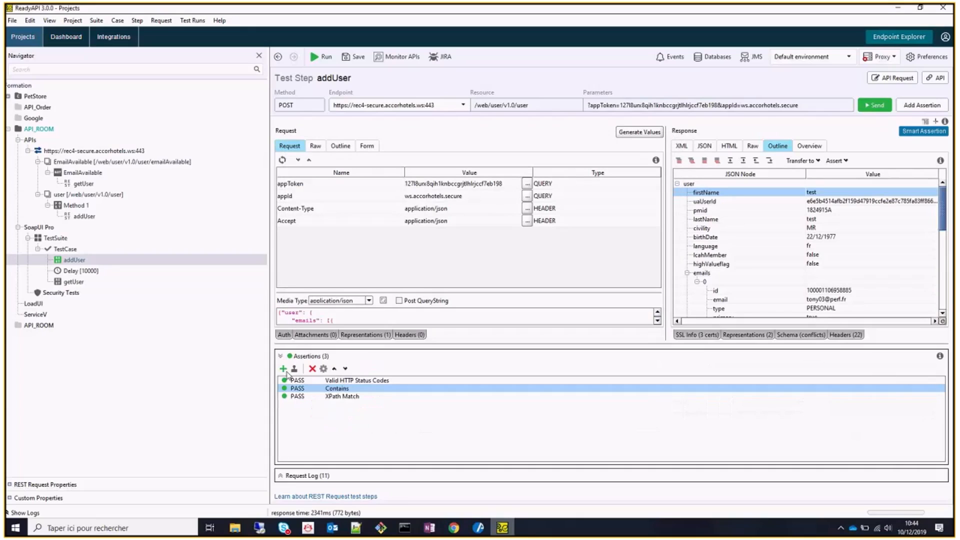
left_click(284, 371)
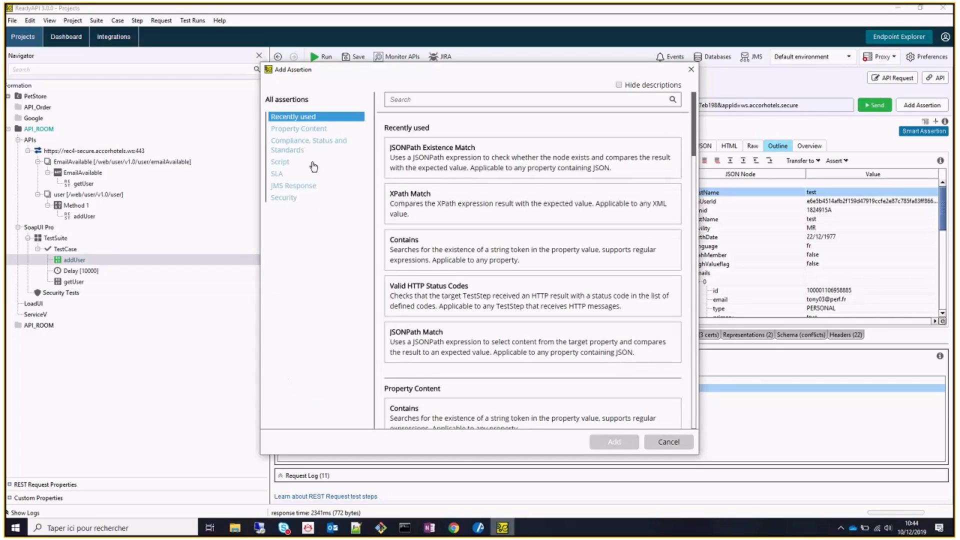
left_click(307, 131)
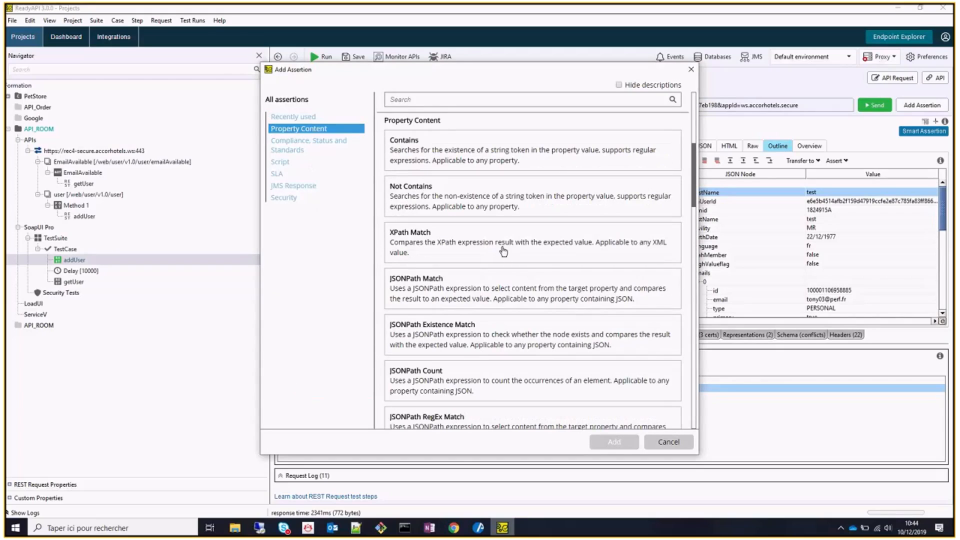
left_click(504, 251)
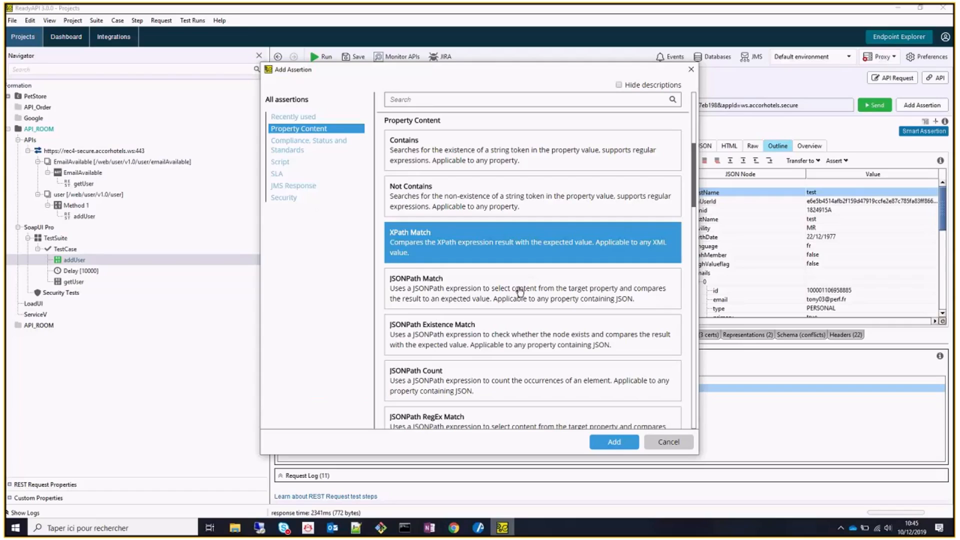
left_click(477, 286)
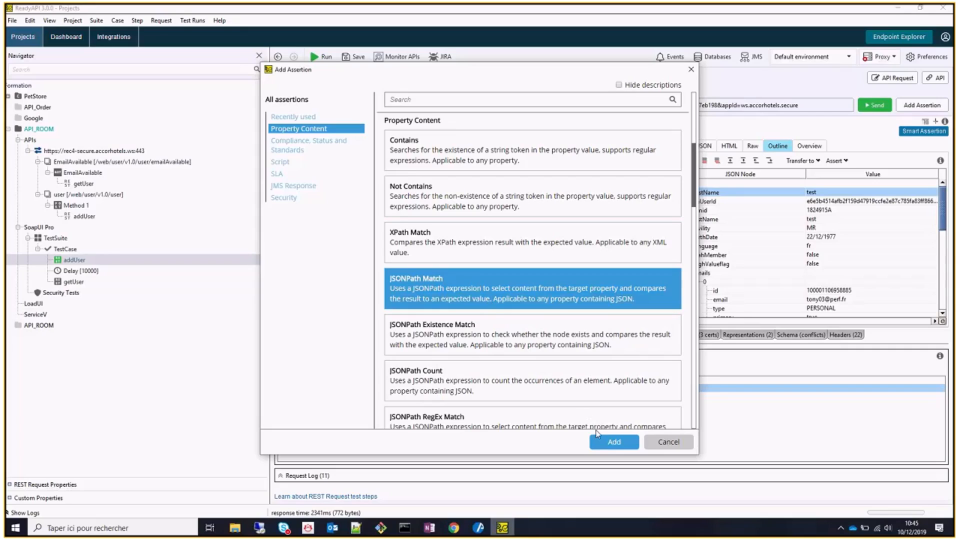
left_click(602, 442)
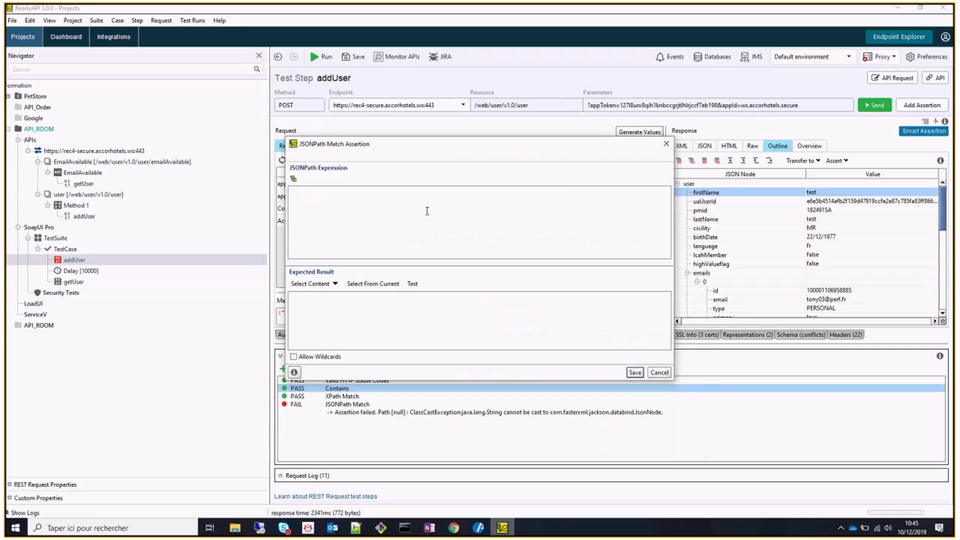
Select the user's language node as the JSONPath expression $['user']['language'], with "fr" as the expected result
left_click(294, 179)
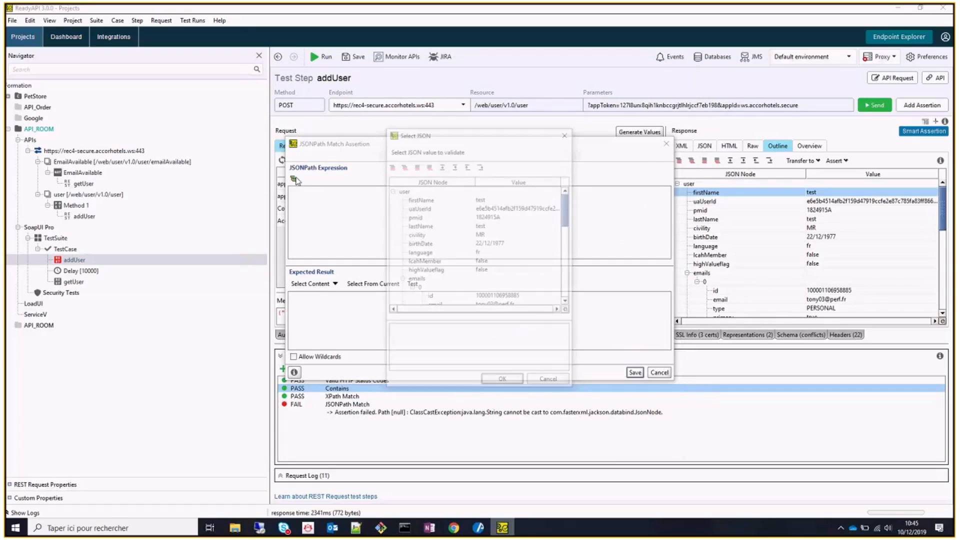
left_click(495, 253)
left_click(503, 382)
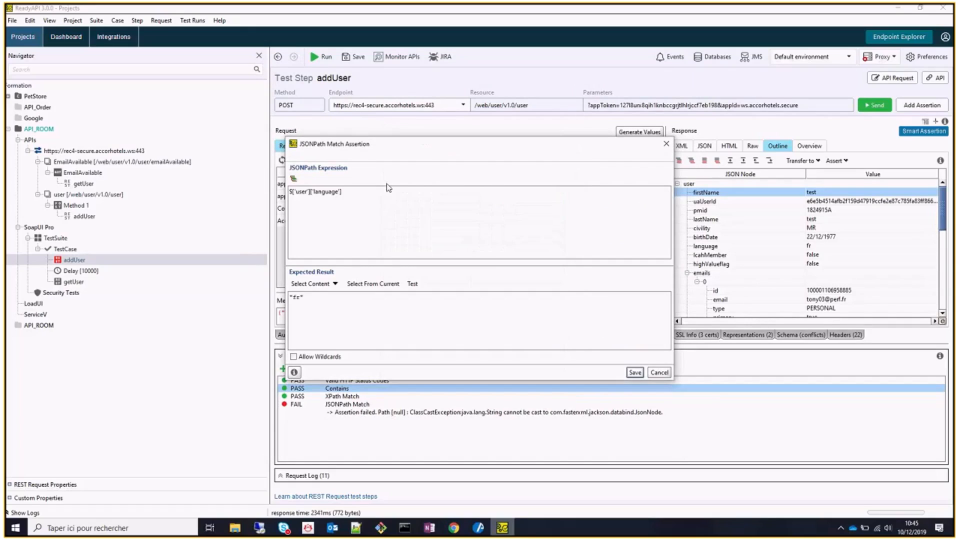
left_click_drag(360, 194, 254, 174)
left_click(371, 195)
Take the expected result from the current response, test the JSONPath Match assertion and save it
left_click(336, 285)
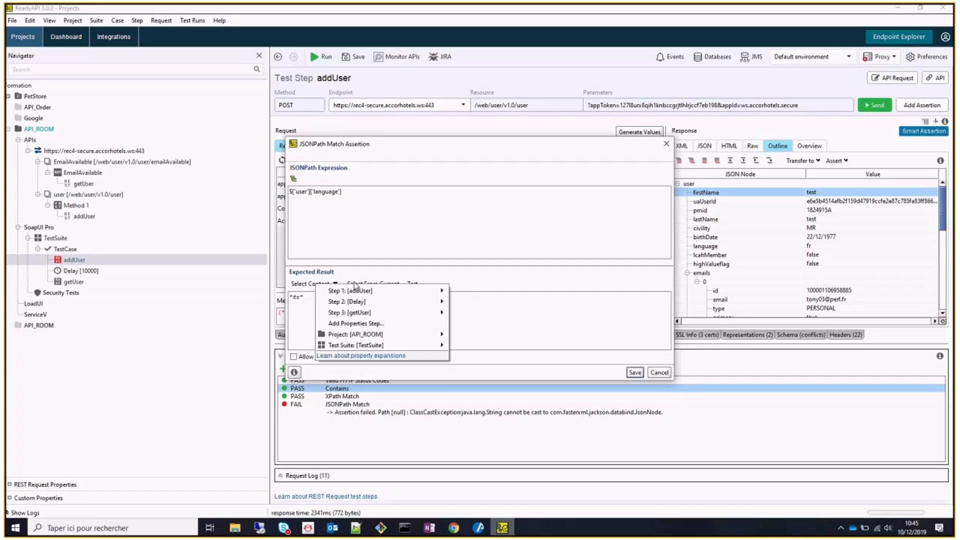
left_click(379, 284)
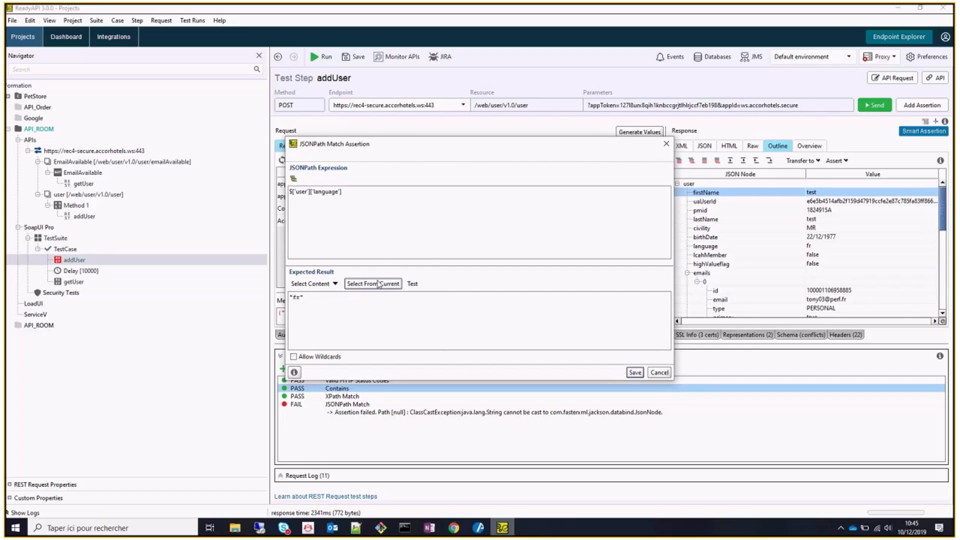
left_click(379, 284)
left_click(412, 283)
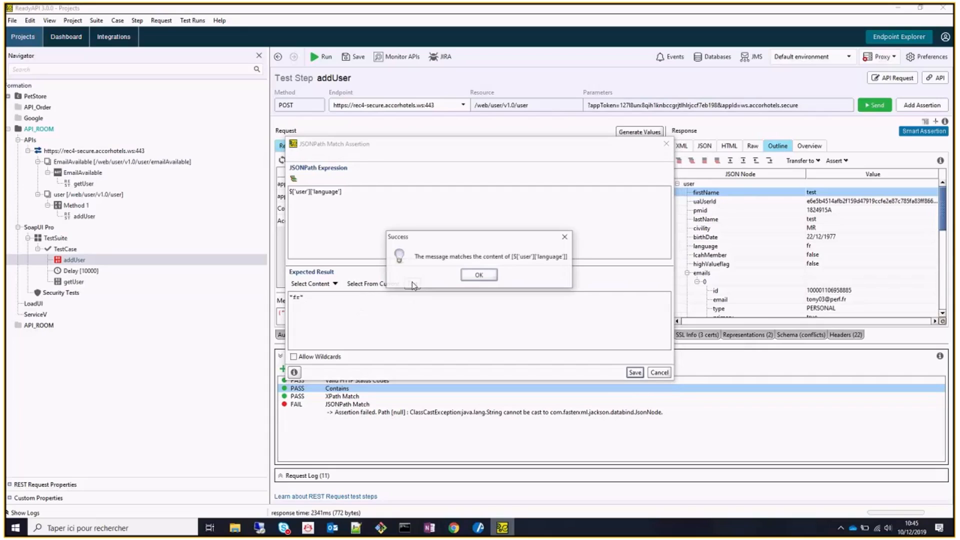
left_click(478, 278)
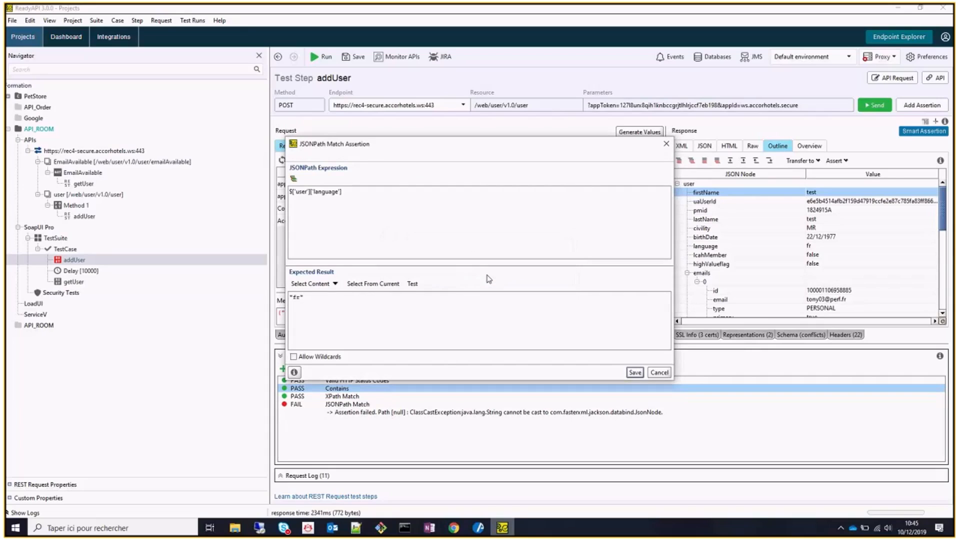
left_click(634, 373)
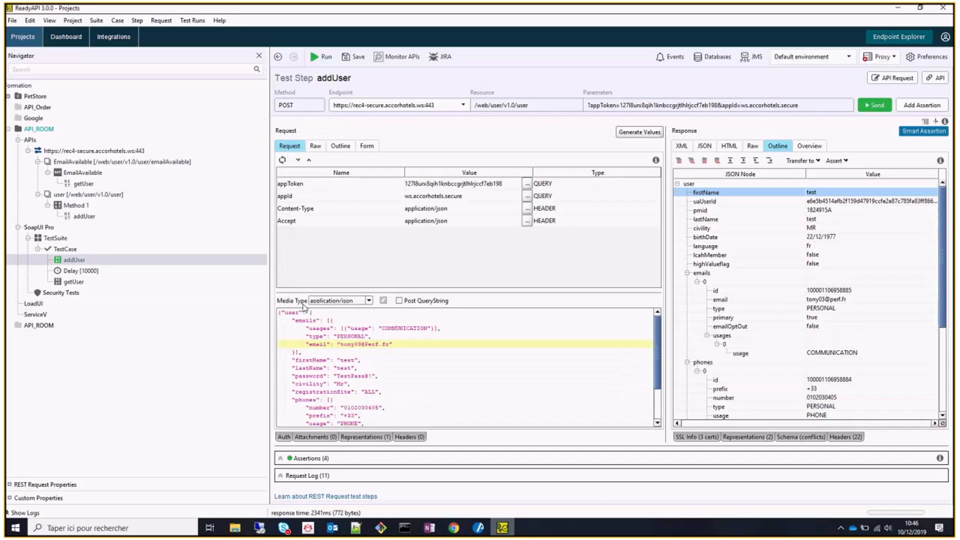
Review the assertion types offered for addUser under Property Content and Compliance, Status and Standards, including JSONPath Count, Invalid HTTP Status Codes and Schema Compliance
left_click(281, 459)
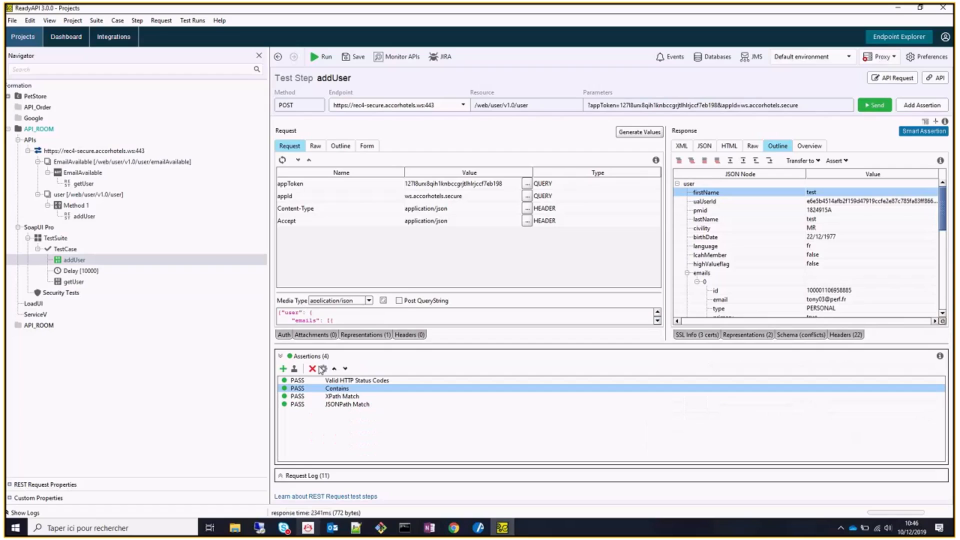
left_click(283, 369)
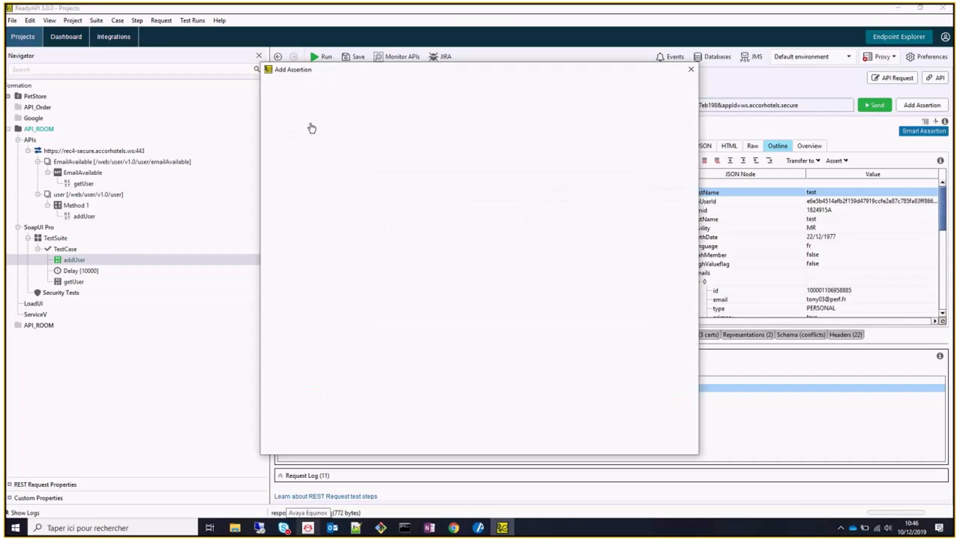
left_click(309, 129)
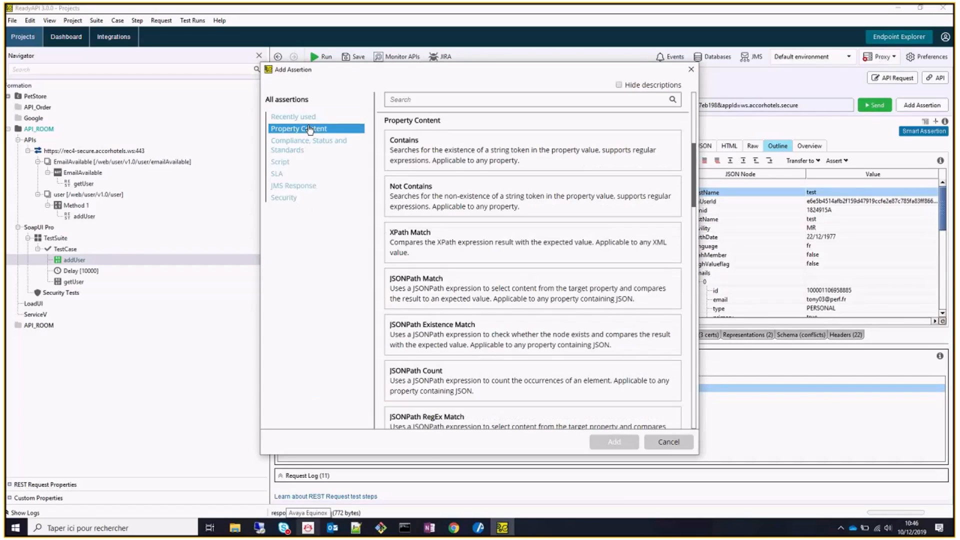
scroll(515, 235, "down", 3)
left_click(491, 271)
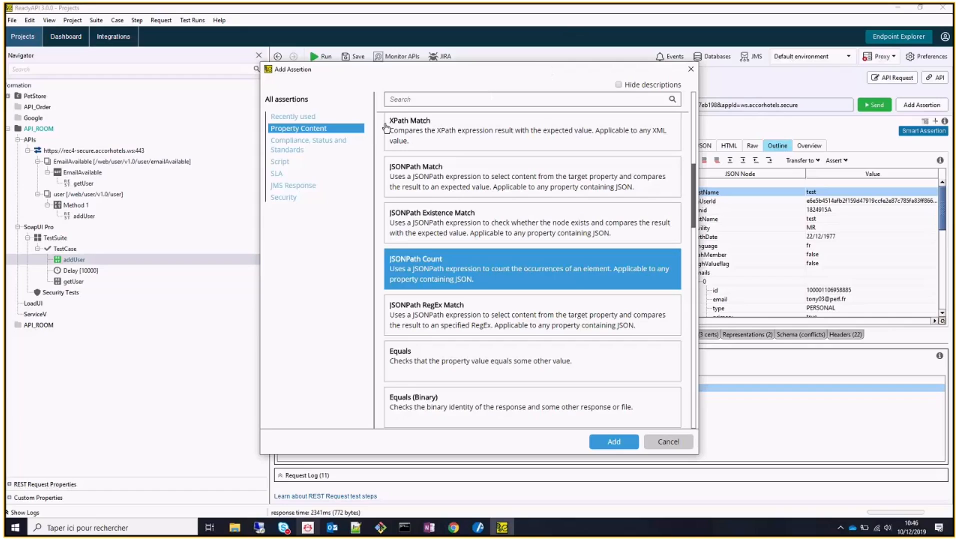
left_click(325, 145)
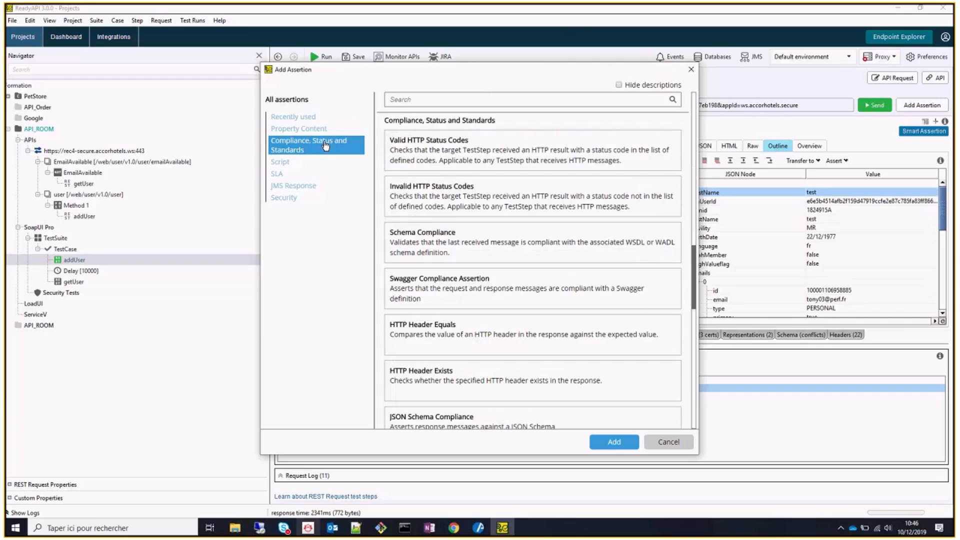
left_click(424, 146)
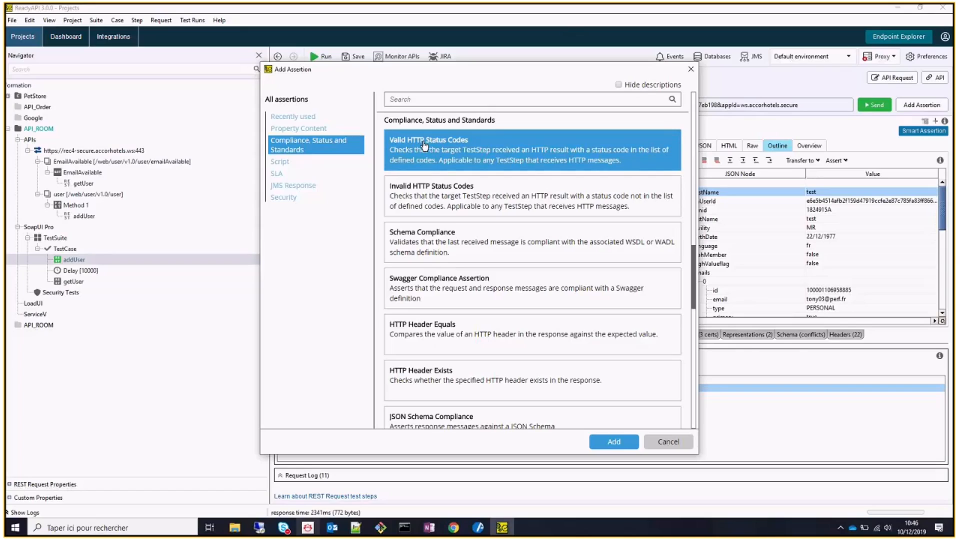
left_click(441, 198)
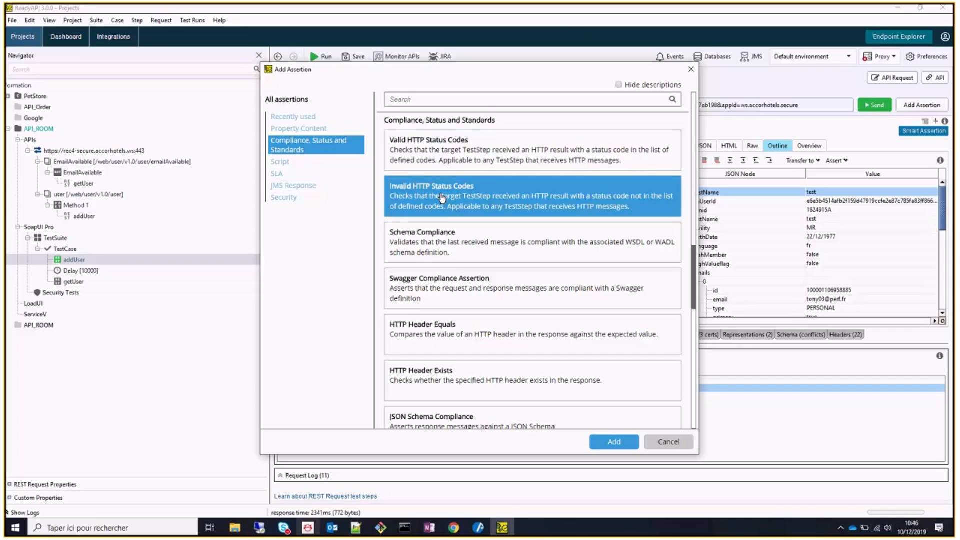
left_click(441, 246)
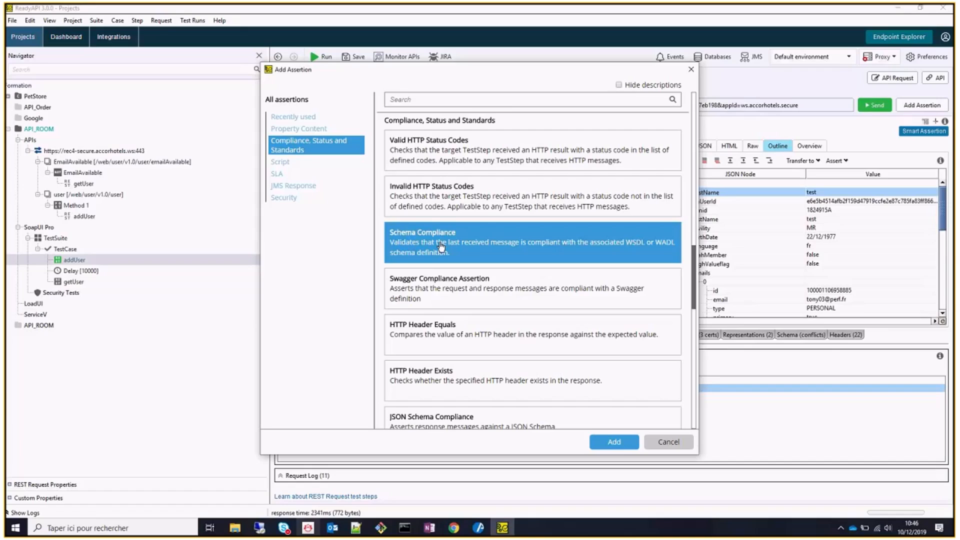
Switch to the Swagger Petstore page in Chrome and expand the GET /pet/{petId} operation
left_click(454, 528)
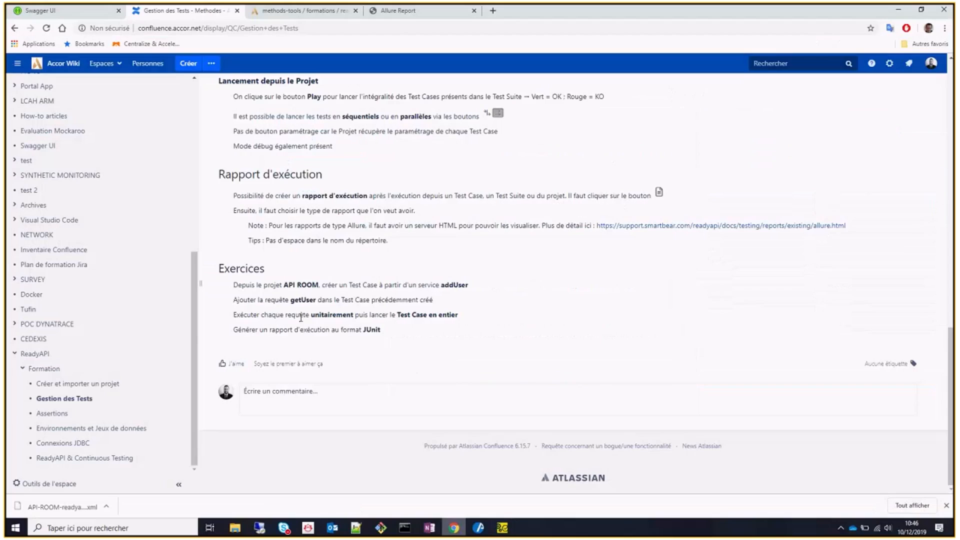
left_click(95, 12)
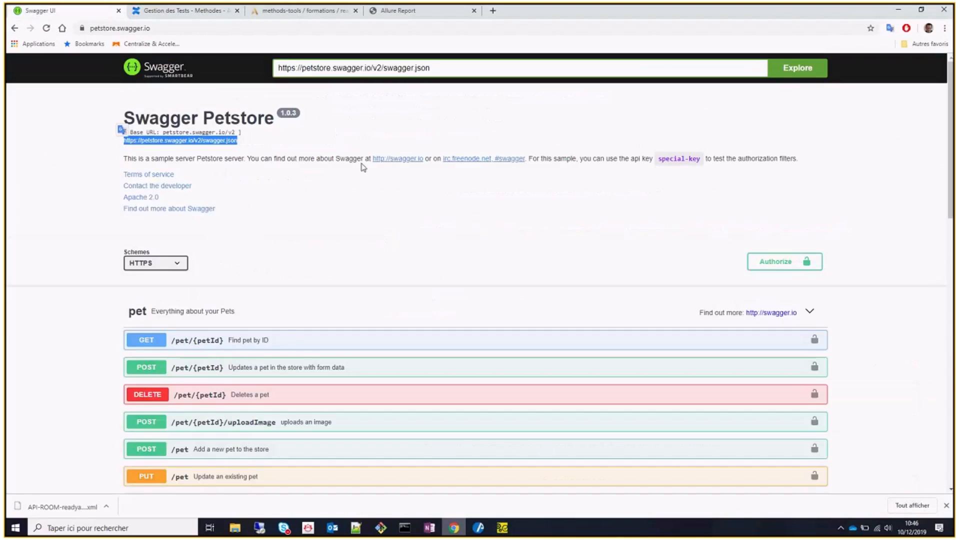
scroll(260, 337, "down", 2)
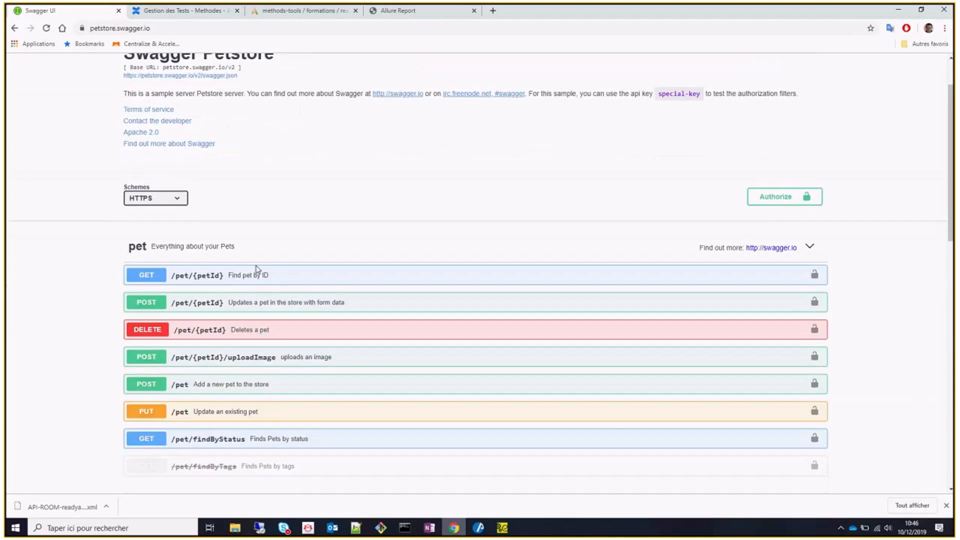
left_click(257, 276)
scroll(306, 324, "down", 5)
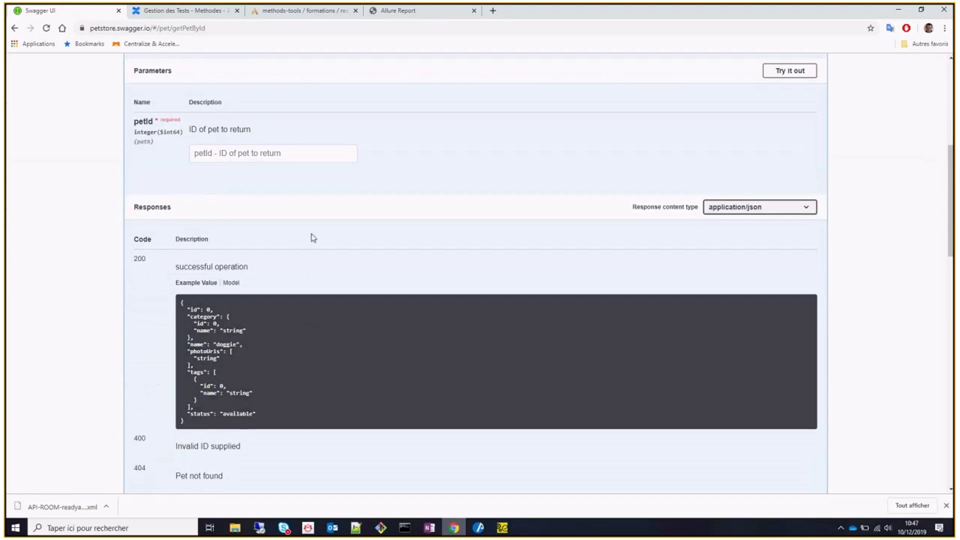
Examine the GET /pet/{petId} parameters, example JSON response and documented response codes
scroll(311, 235, "down", 2)
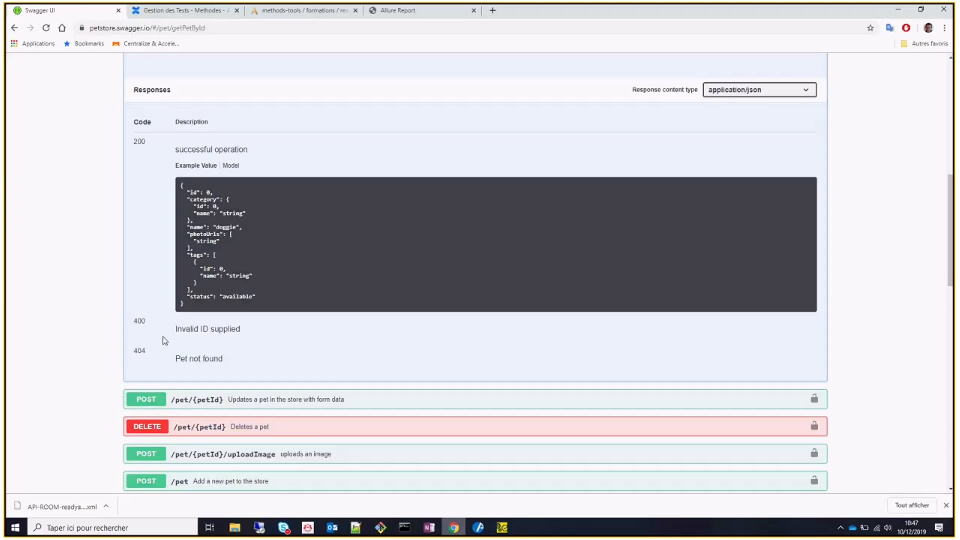
scroll(163, 338, "up", 1)
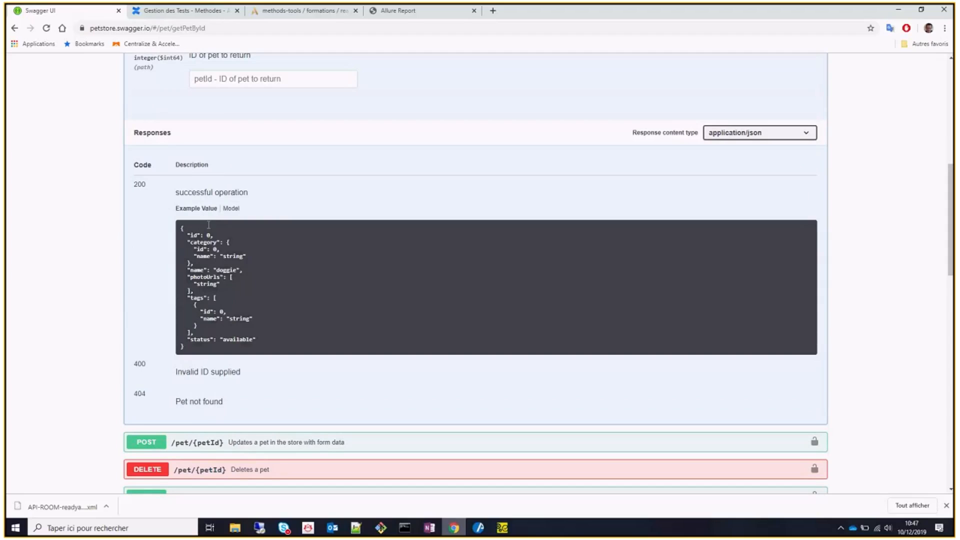
scroll(198, 255, "up", 1)
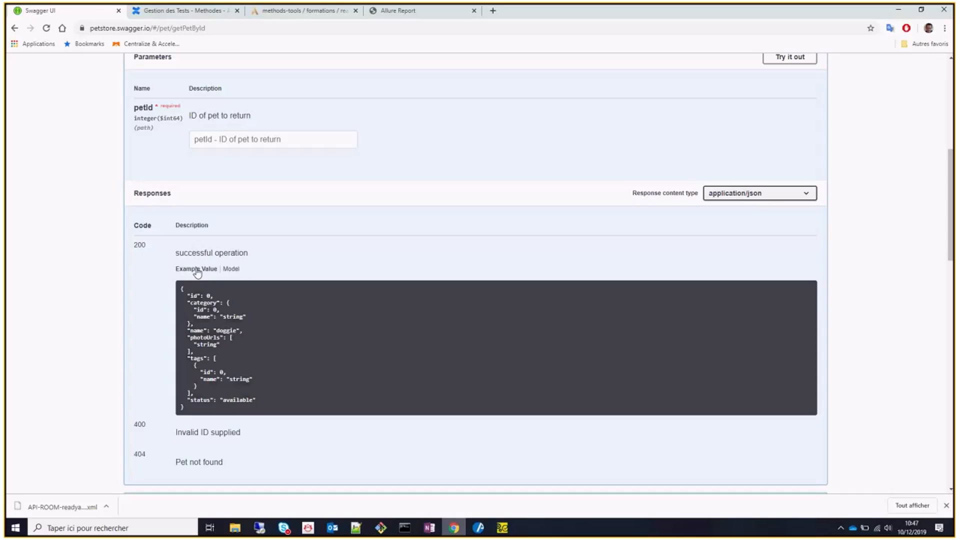
scroll(198, 272, "up", 2)
scroll(193, 208, "up", 1)
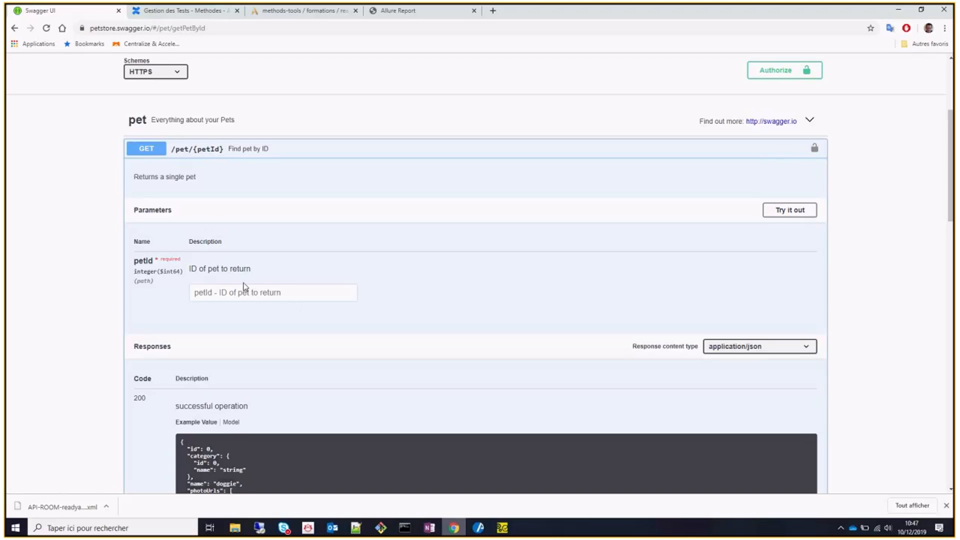
scroll(245, 288, "down", 1)
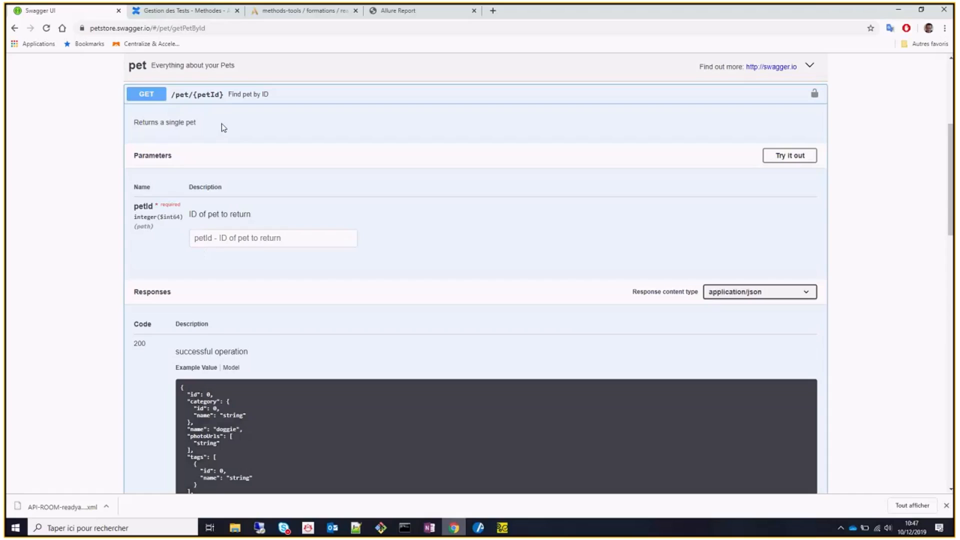
scroll(278, 335, "down", 3)
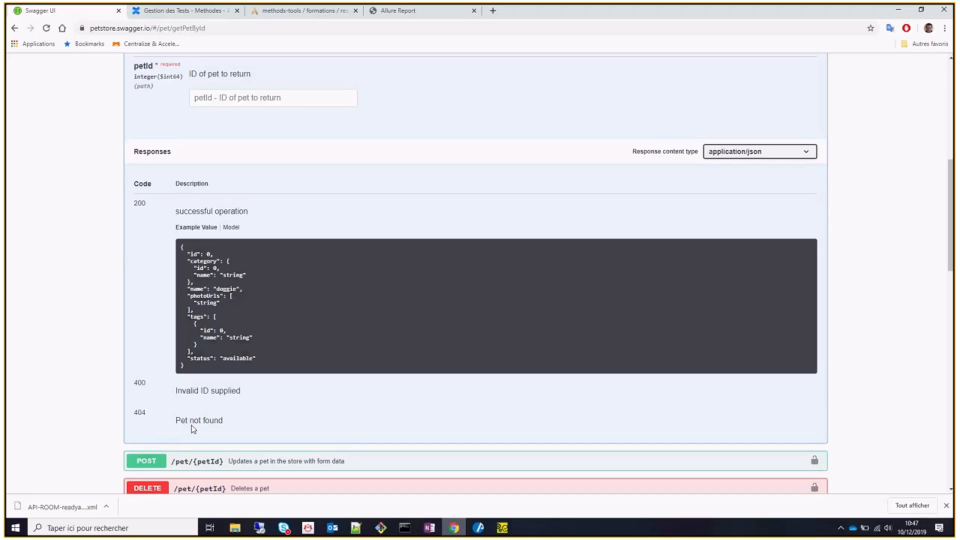
scroll(192, 429, "down", 5)
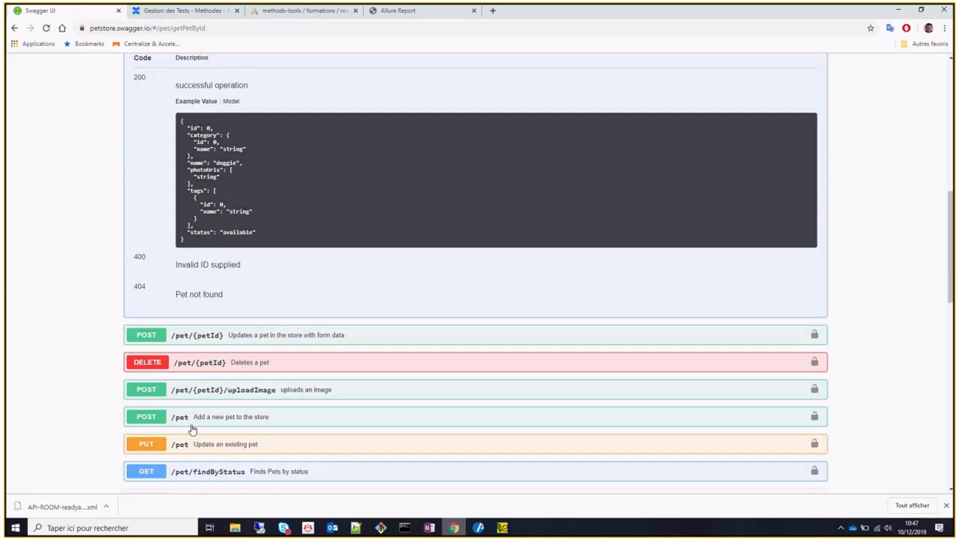
scroll(192, 429, "up", 4)
scroll(192, 429, "up", 4)
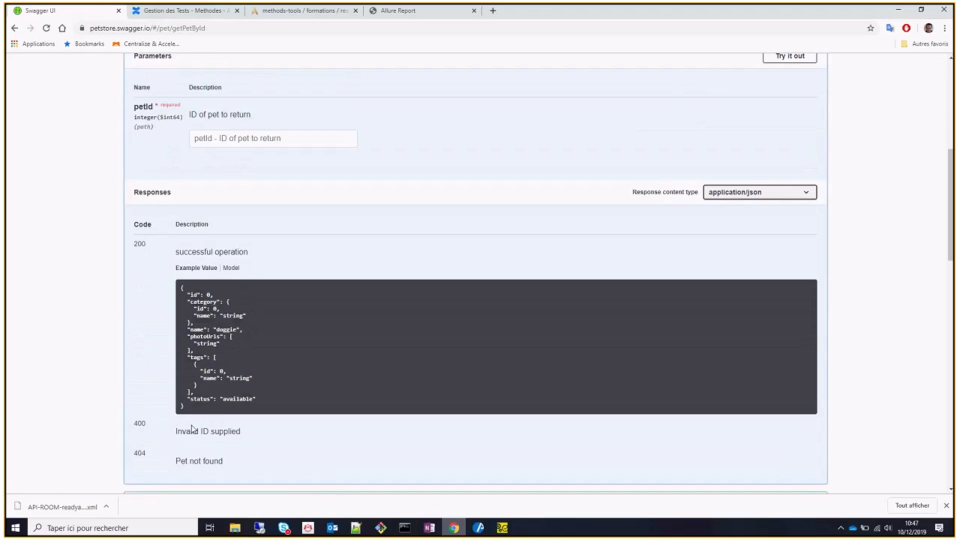
scroll(194, 428, "down", 3)
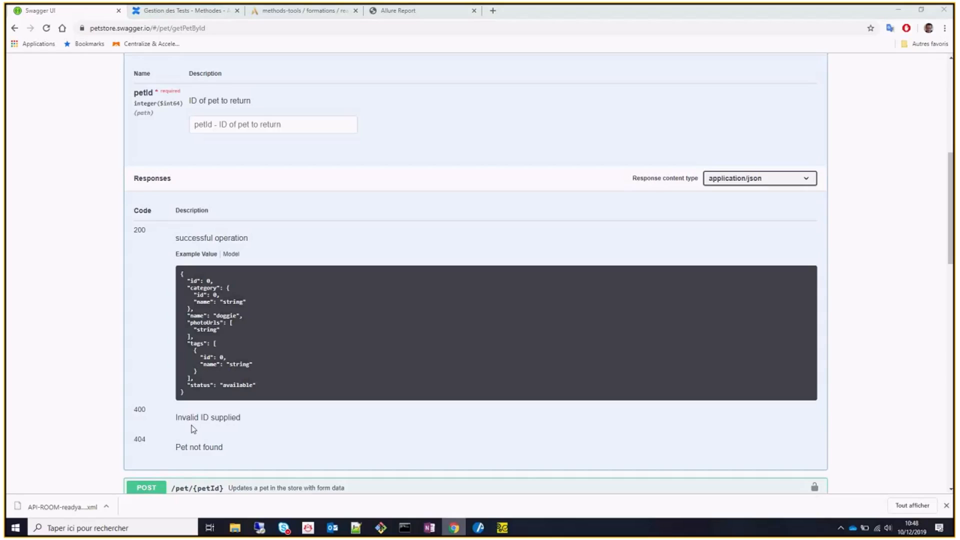
Switch back to ReadyAPI and review the assertion types offered in the SLA and Script categories
key("alt+Tab")
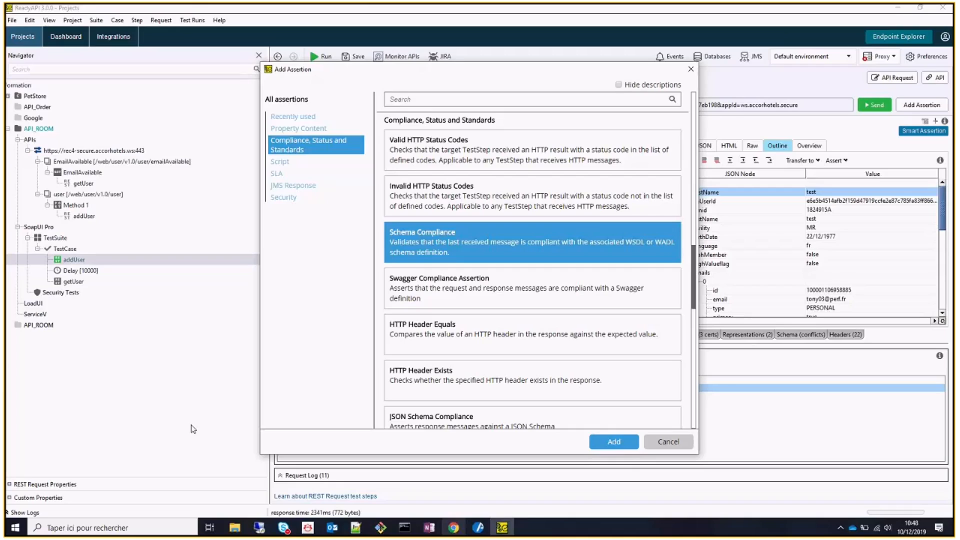
left_click(309, 179)
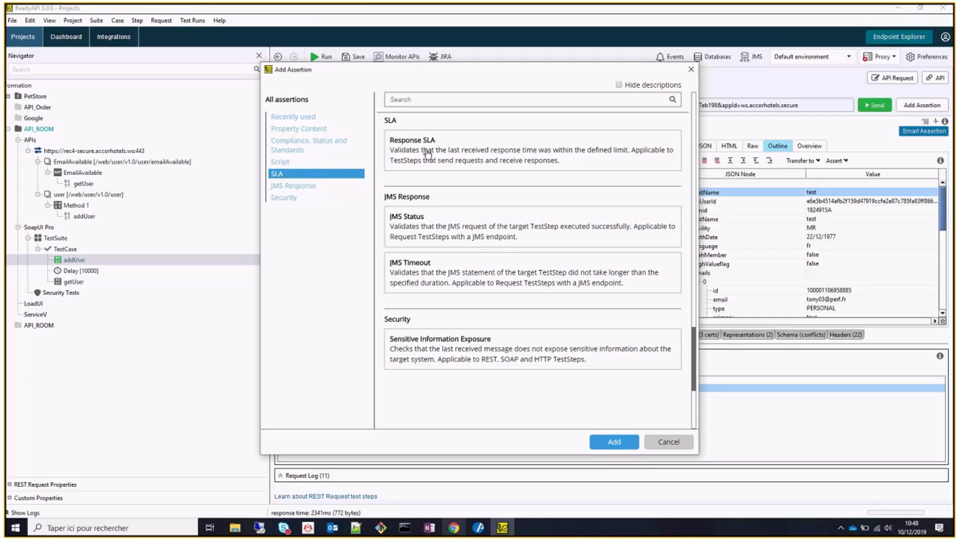
left_click(322, 165)
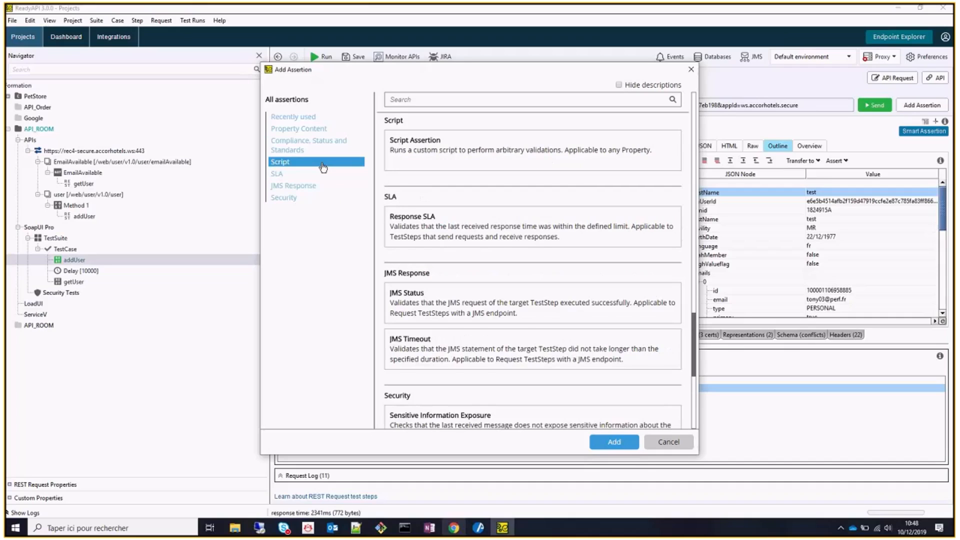
Open the script editor of a new Script Assertion for addUser and dismiss it without writing a script
left_click(443, 158)
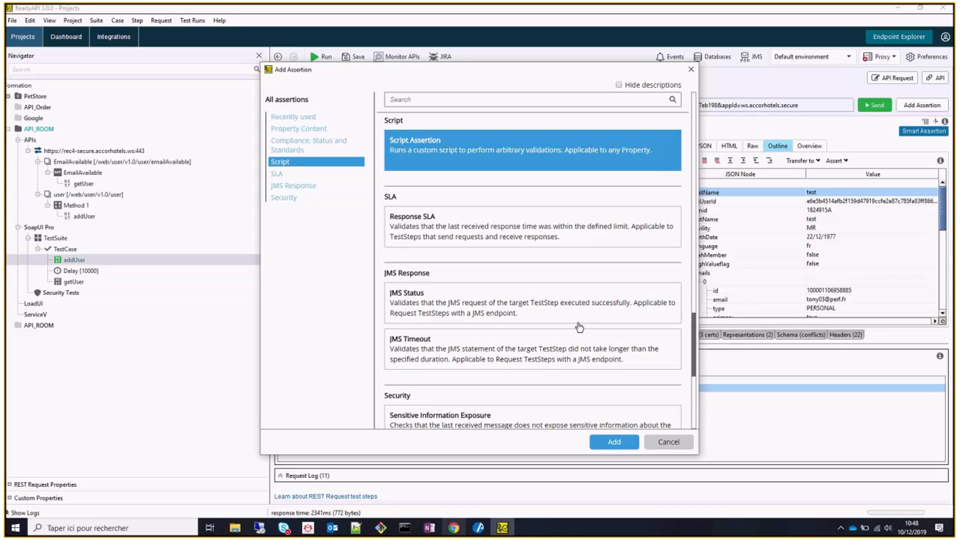
left_click(620, 443)
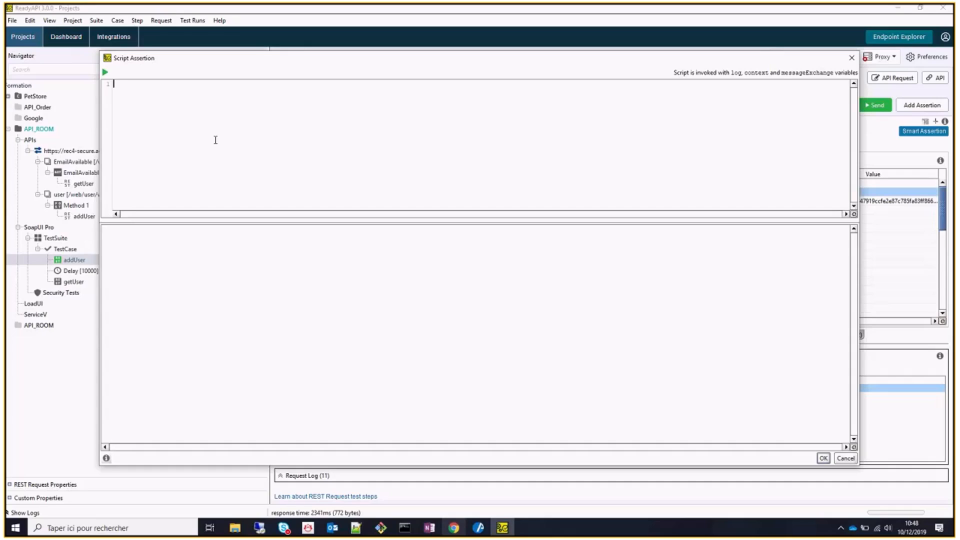
left_click(851, 58)
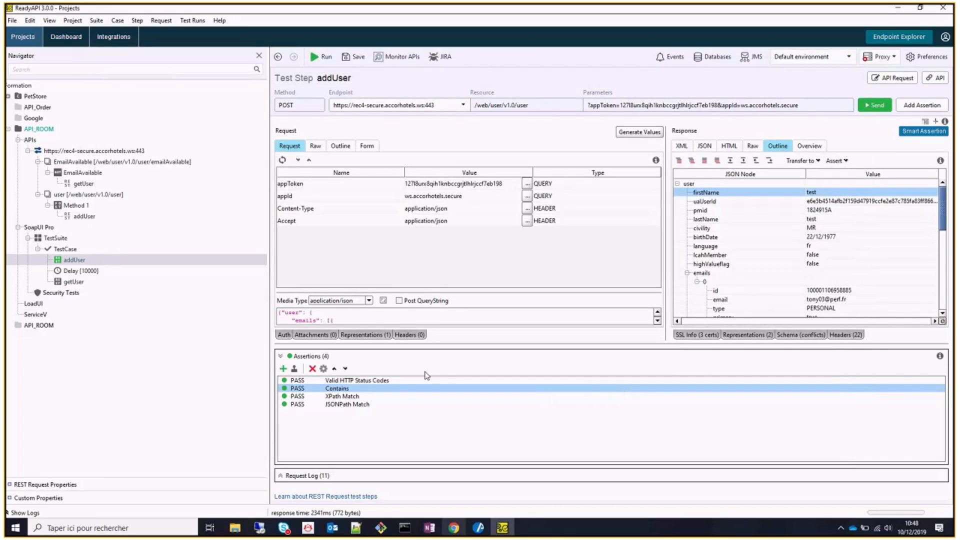
Collapse the assertions list, inspect addUser's raw response and return to the outline view
left_click(281, 356)
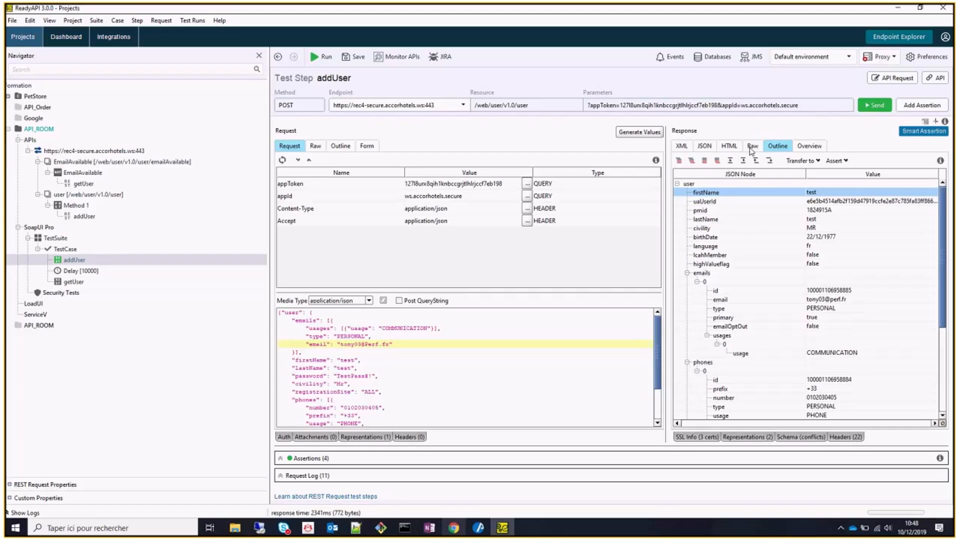
left_click(753, 147)
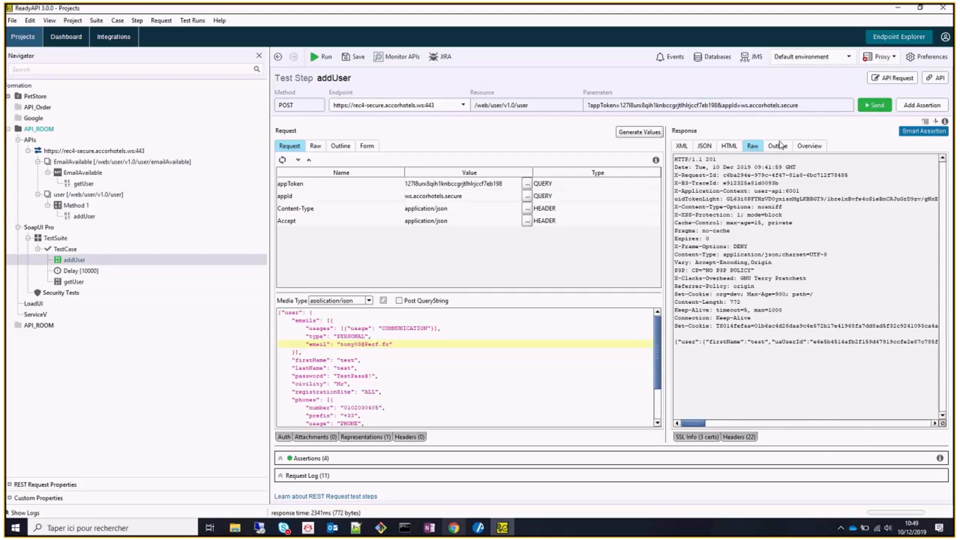
left_click(778, 146)
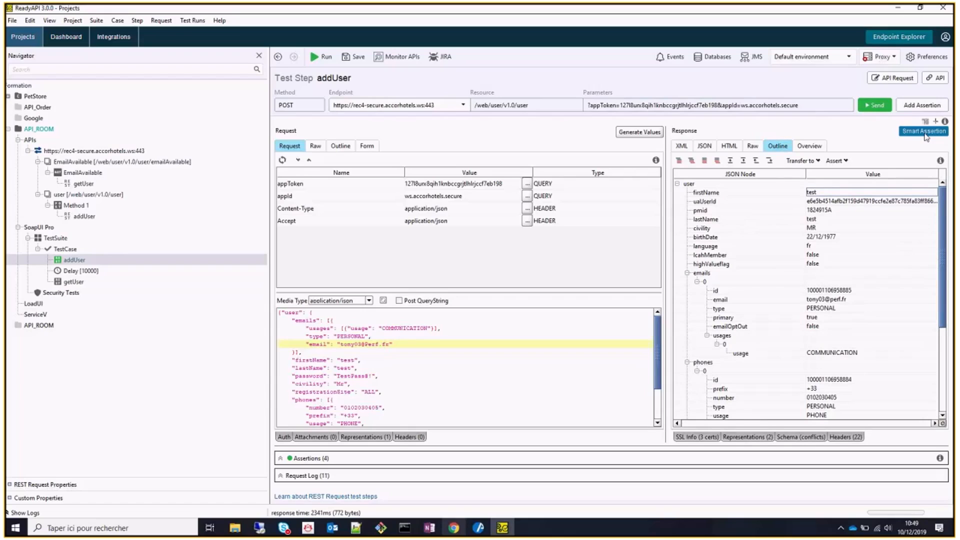
Create a Smart Assertion from addUser's response, enlarge its window and require firstName to equal "test"
left_click(925, 131)
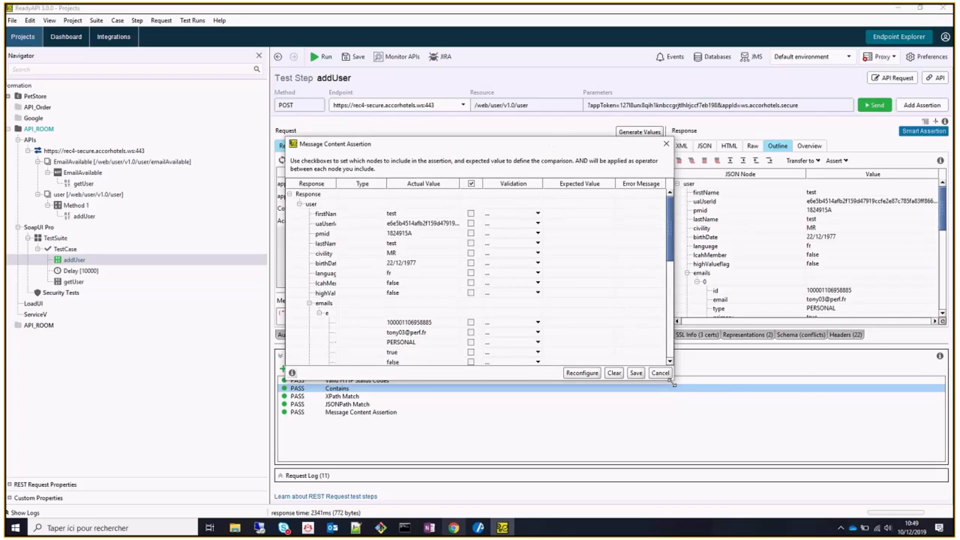
left_click_drag(674, 382, 830, 496)
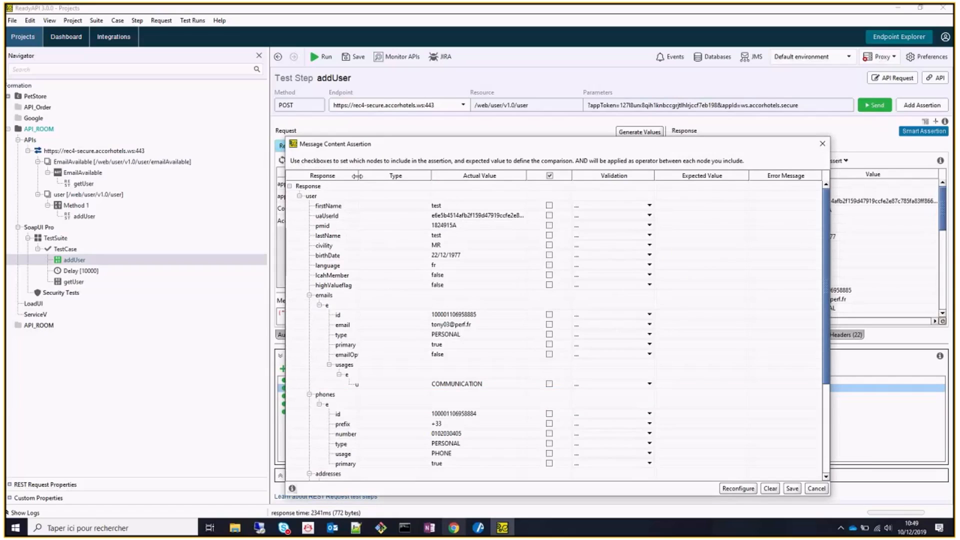
left_click_drag(357, 176, 377, 176)
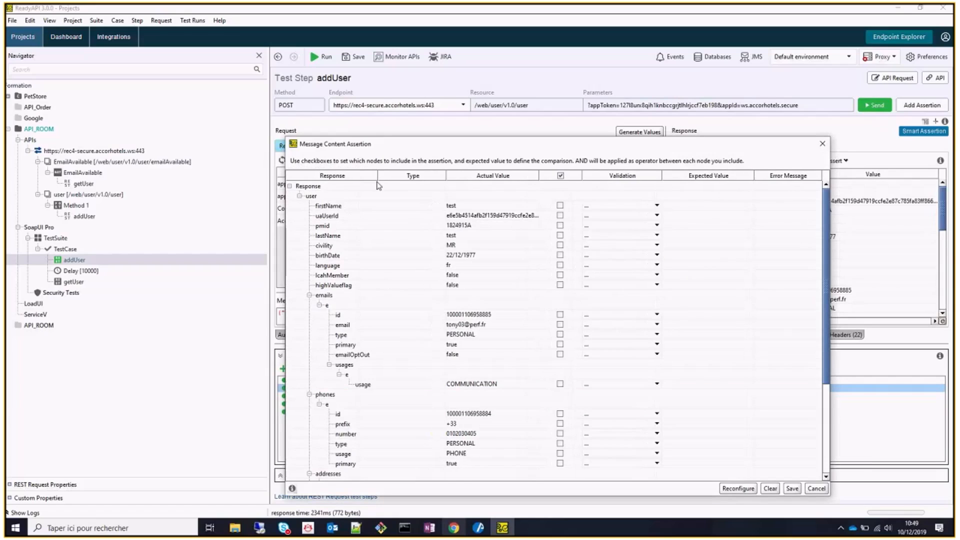
left_click(561, 206)
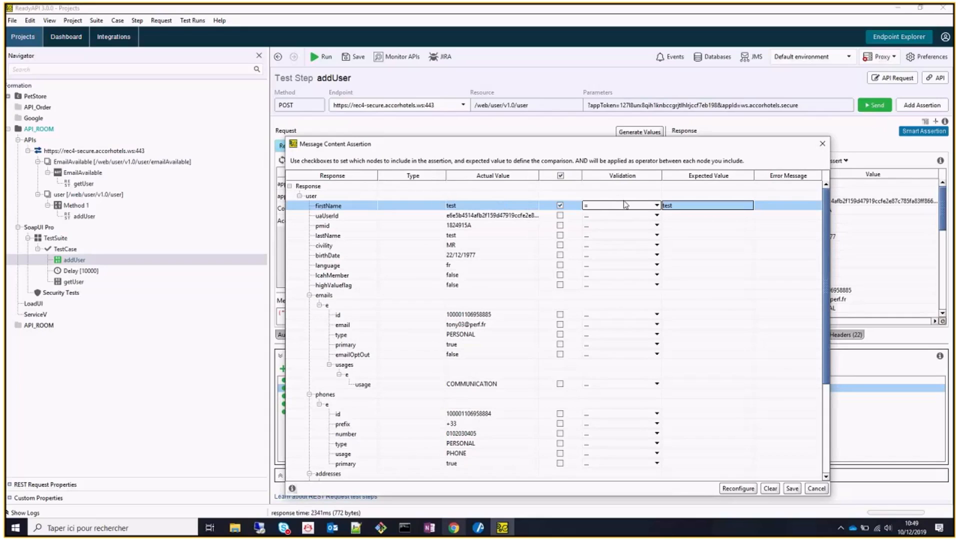
left_click(625, 206)
left_click(657, 206)
Include the pmid node in the message content assertion and require it to be greater than 0
left_click(560, 225)
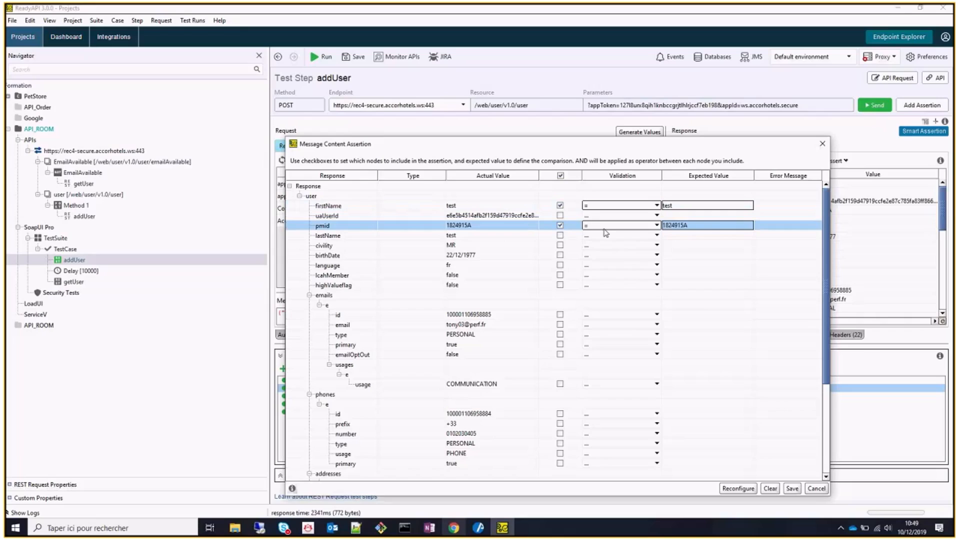
left_click(605, 226)
left_click(616, 265)
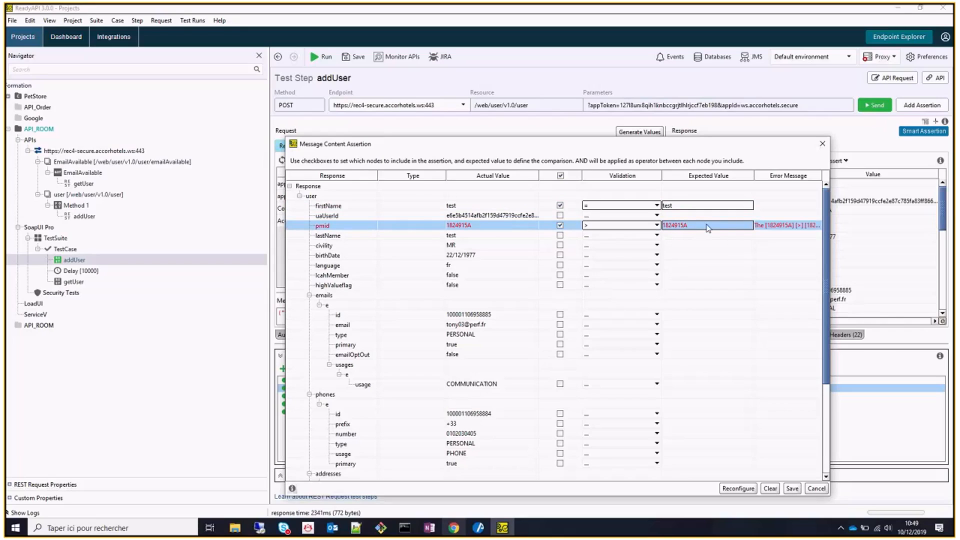
left_click(711, 225)
left_click_drag(711, 225, 655, 224)
type("0")
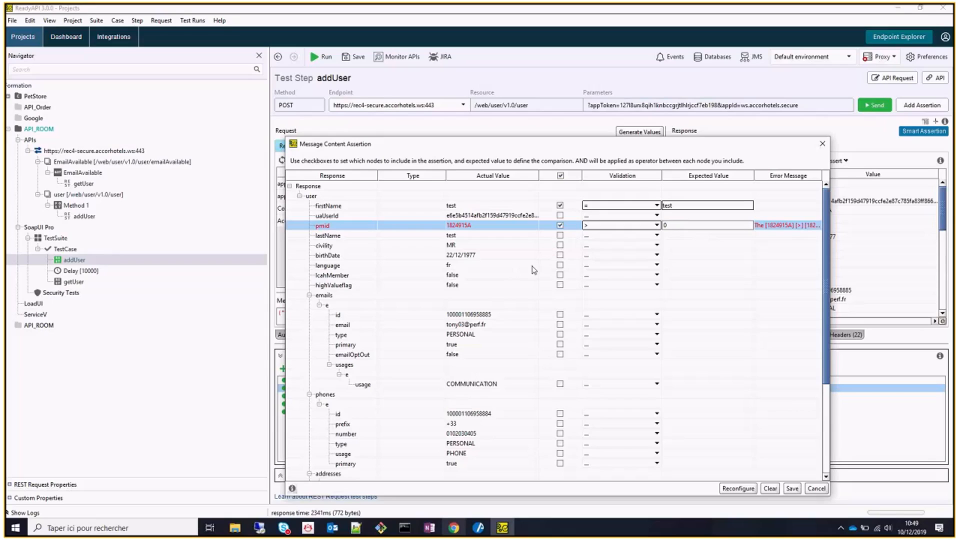
left_click(523, 235)
Include the lastName node with the "exists" validation and save the message content assertion
left_click(602, 235)
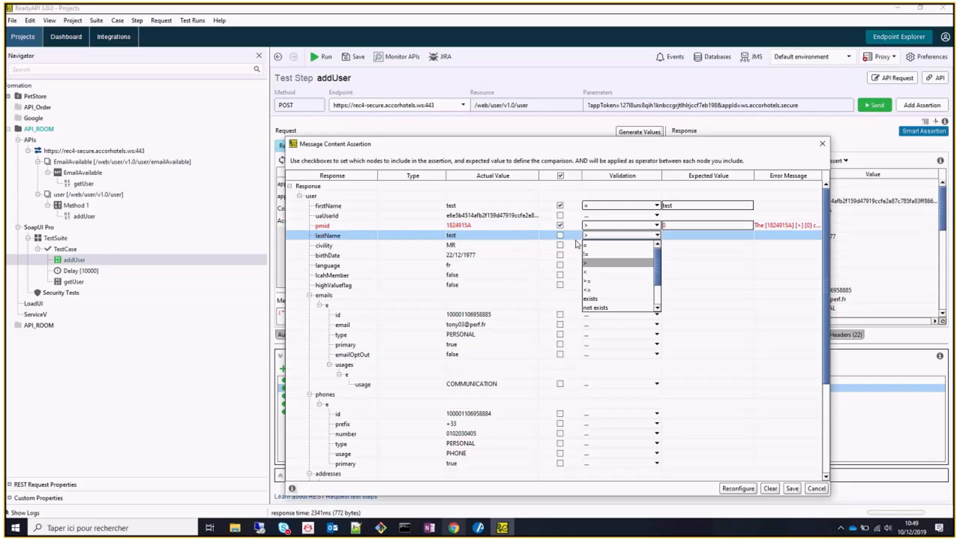
left_click(561, 235)
left_click(561, 235)
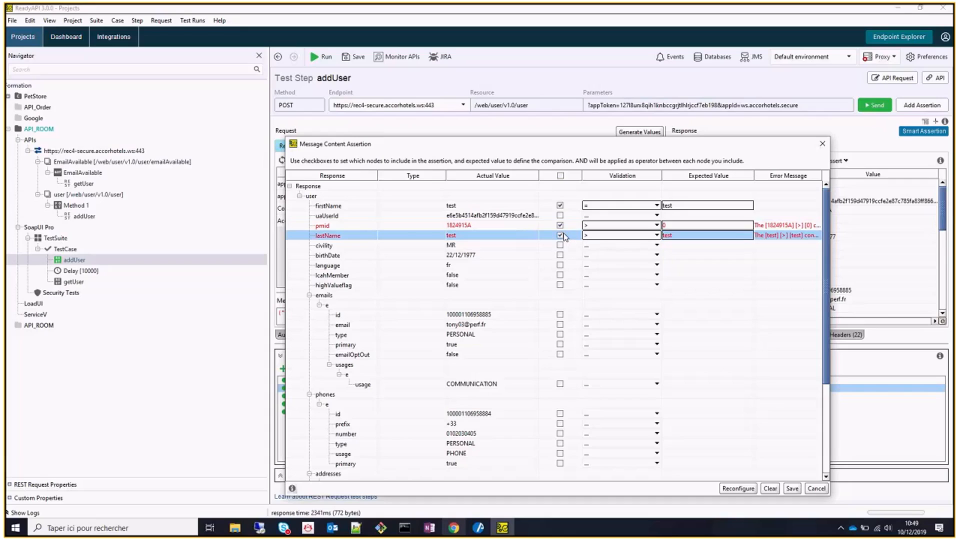
left_click(596, 235)
left_click(614, 299)
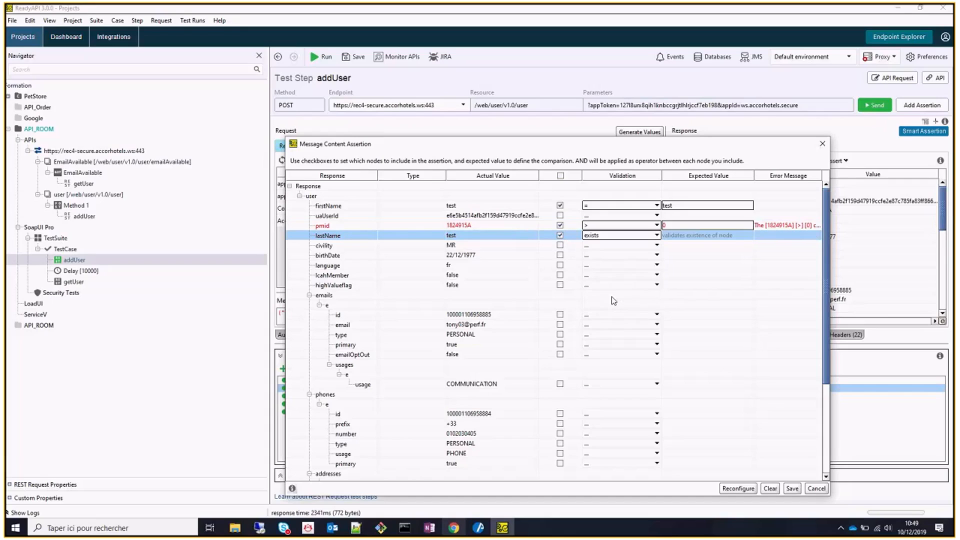
scroll(619, 299, "down", 1)
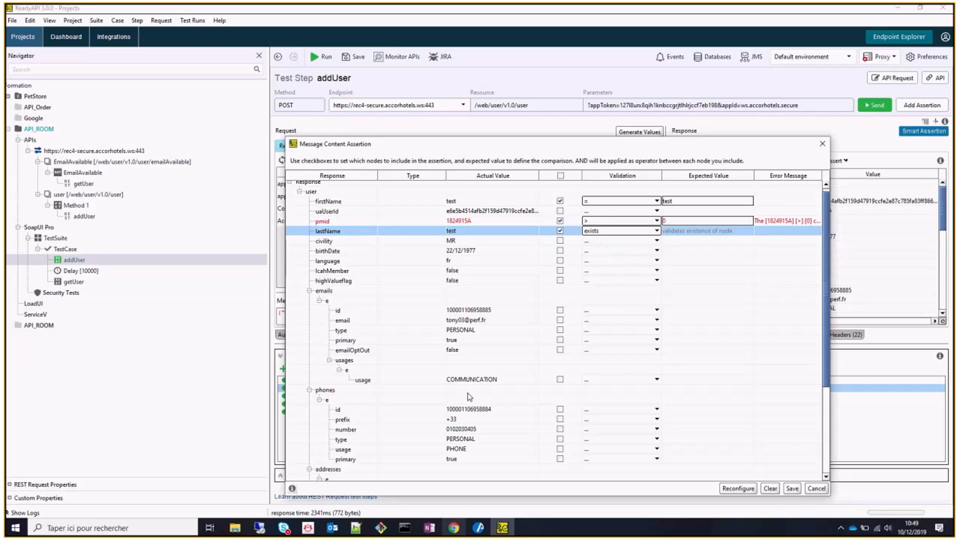
left_click(793, 489)
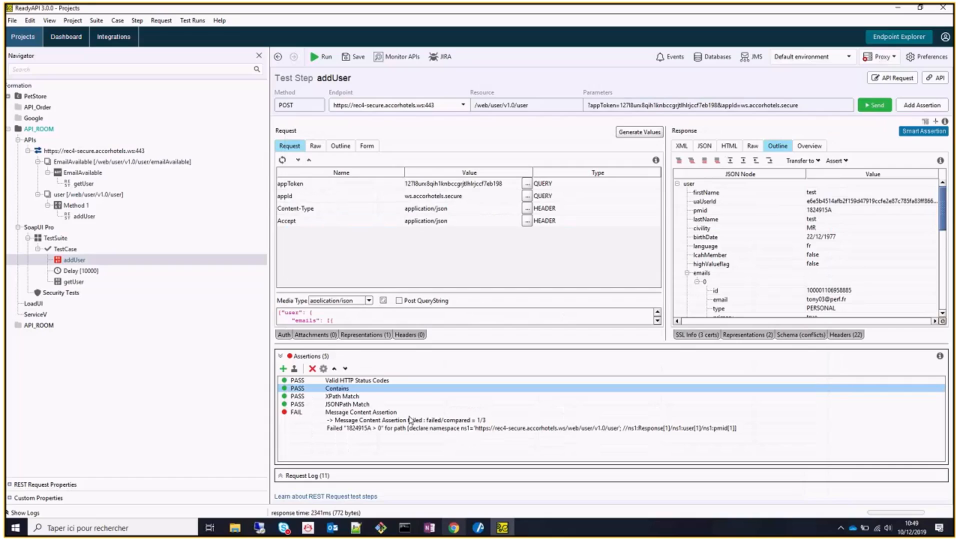
Exclude the pmid node from addUser's existing message content assertion
double_click(387, 413)
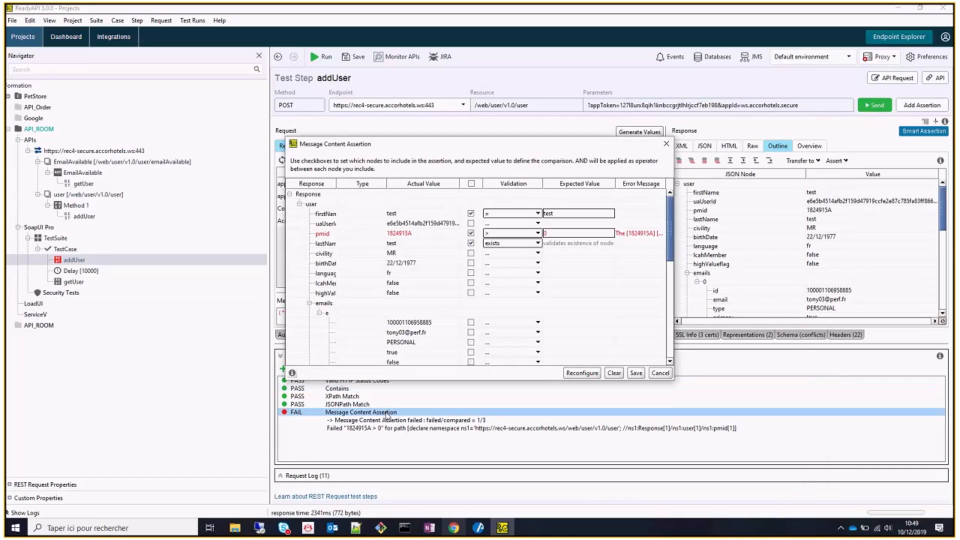
left_click(557, 235)
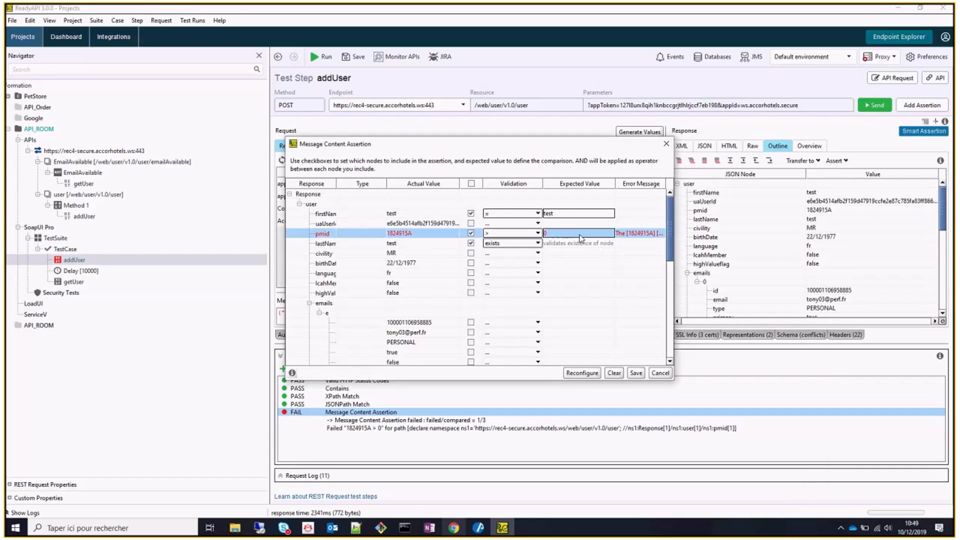
double_click(578, 234)
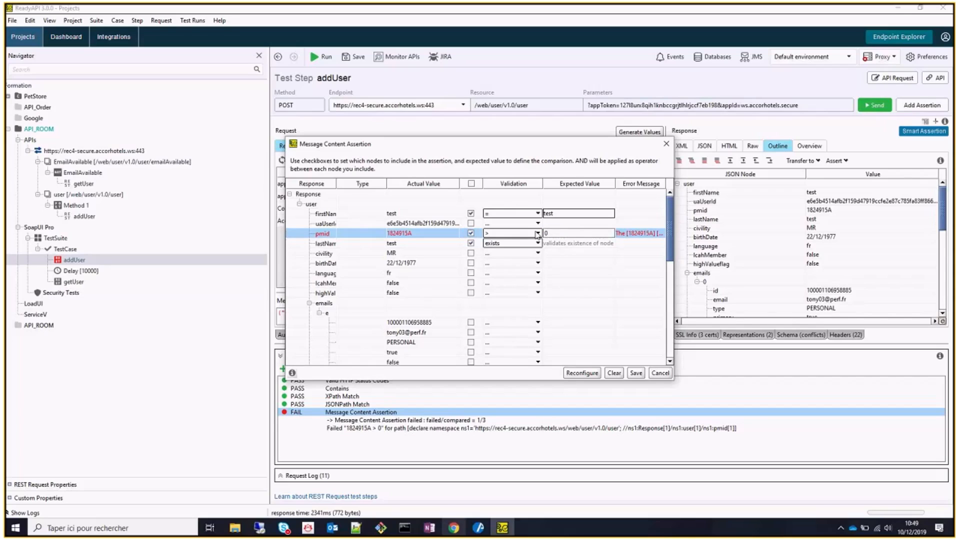
left_click(471, 233)
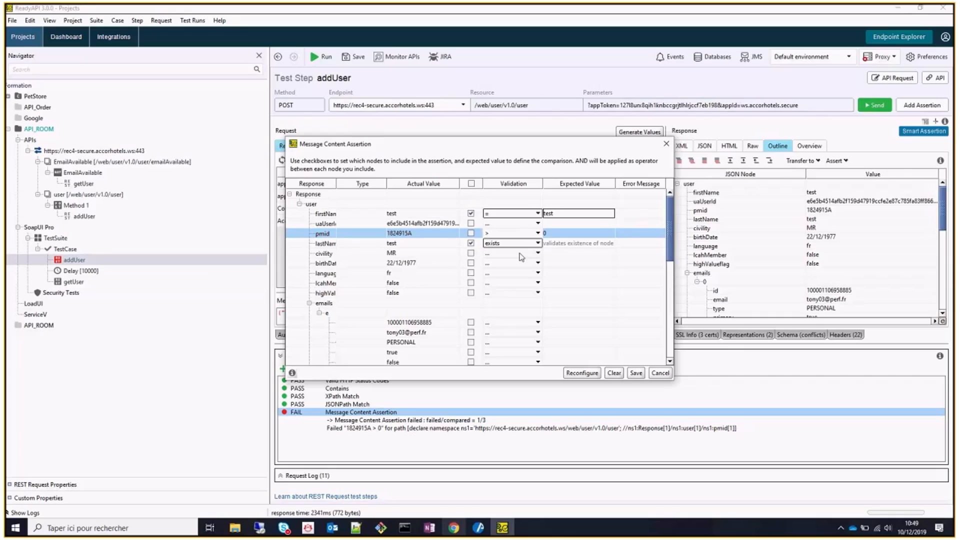
Include the email entry's id node, require it to be greater than 0, and save the message content assertion
scroll(491, 293, "down", 1)
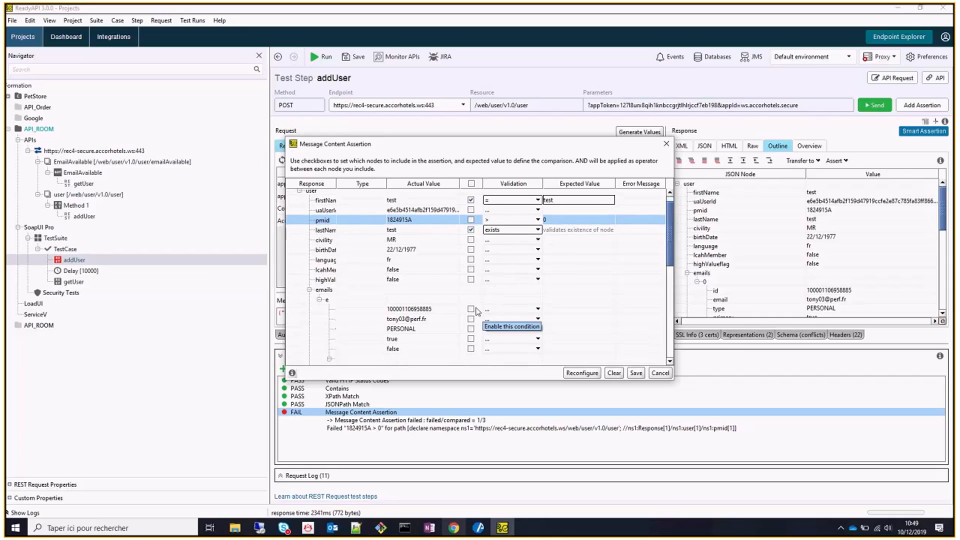
left_click(493, 308)
left_click(503, 309)
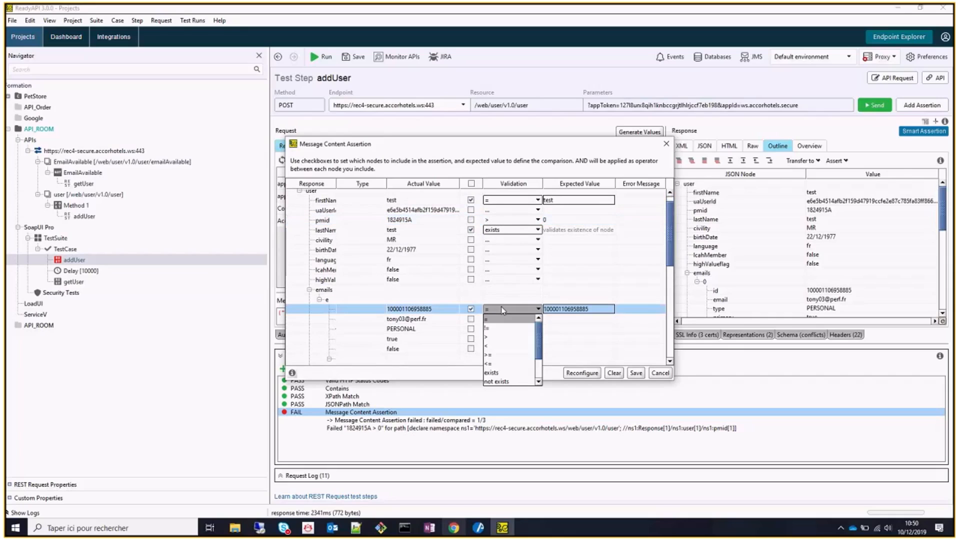
left_click(503, 337)
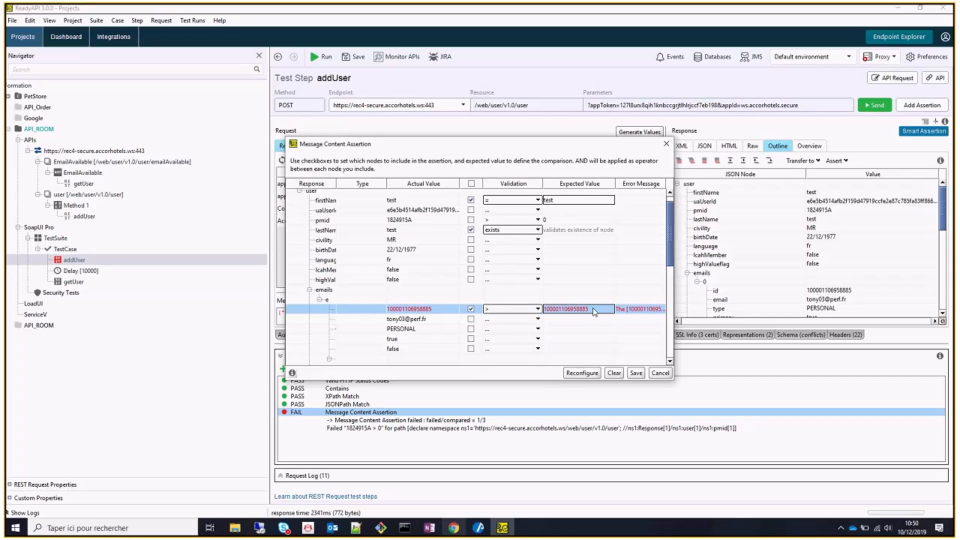
left_click(551, 308)
double_click(551, 309)
type("0")
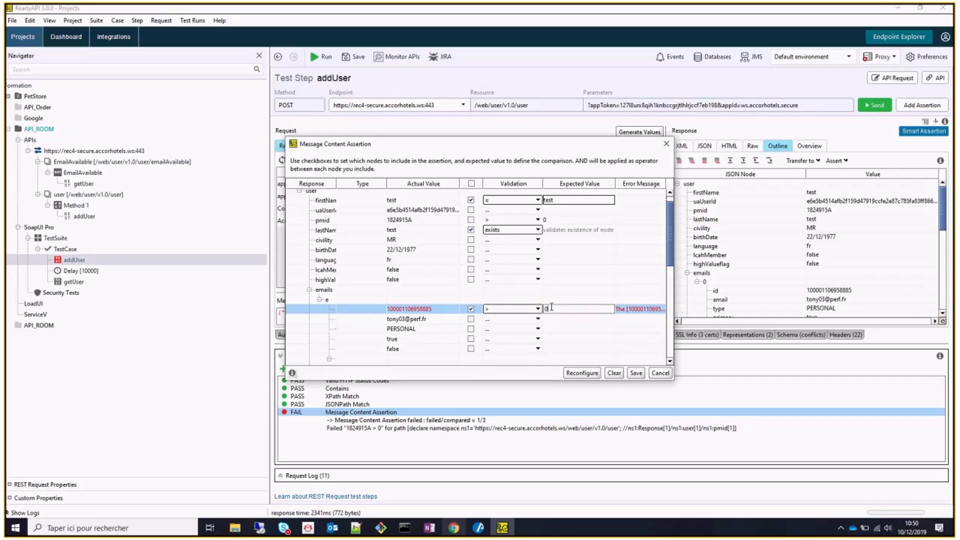
left_click(642, 375)
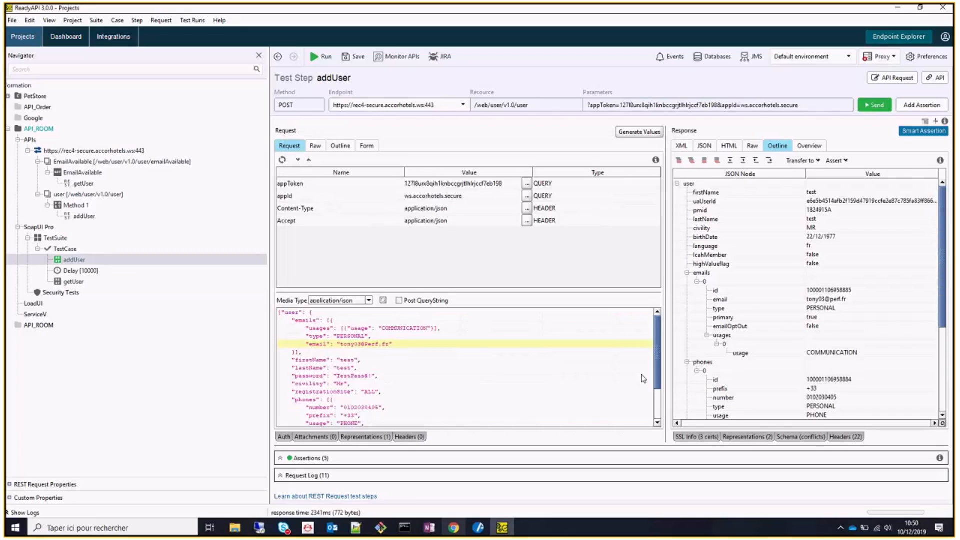
Reopen the saved message content assertion and examine which emails, phones and address nodes can be validated
left_click(325, 459)
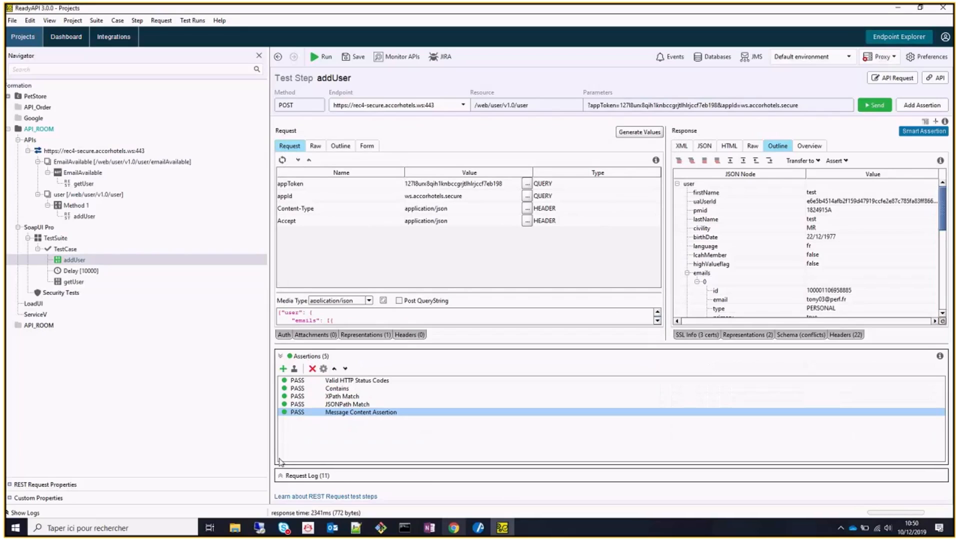
double_click(358, 413)
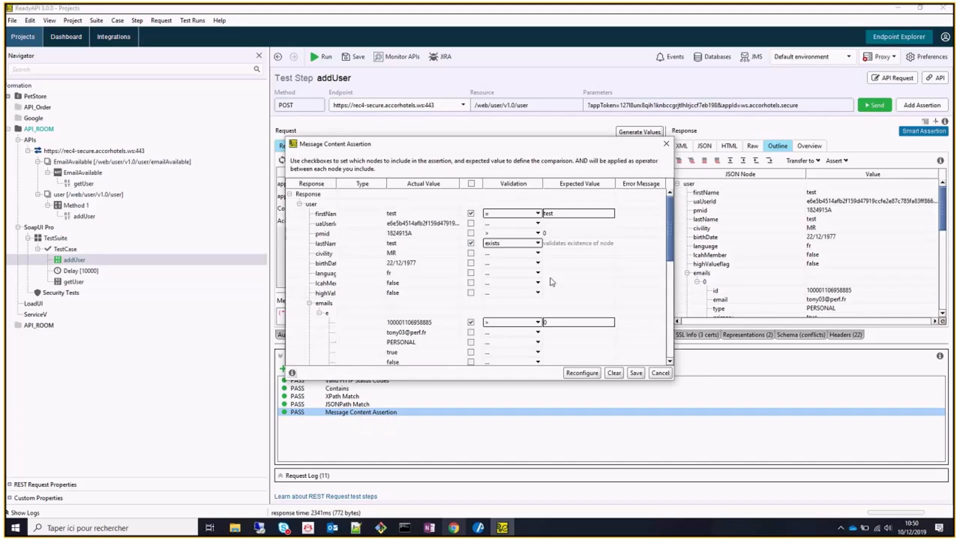
scroll(557, 276, "down", 2)
scroll(557, 276, "down", 1)
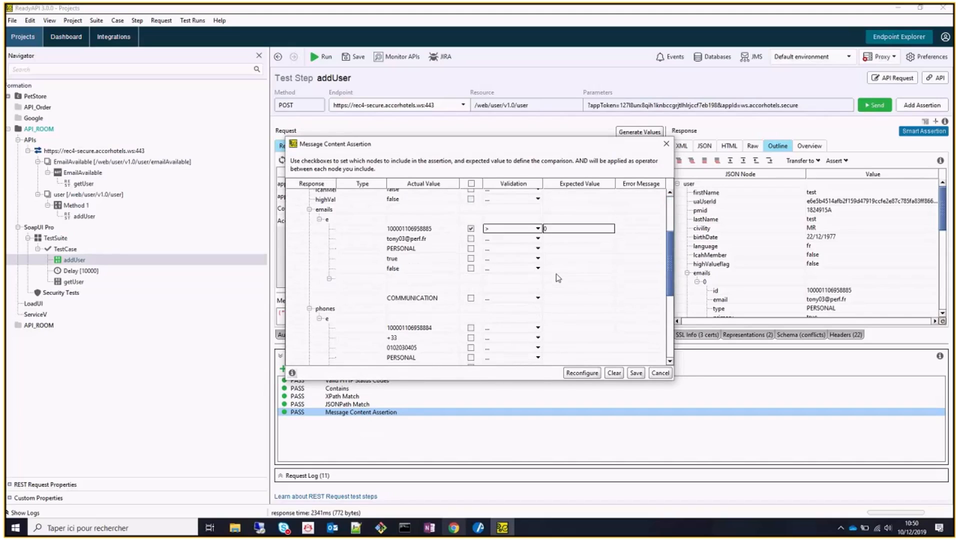
scroll(556, 278, "down", 1)
scroll(557, 278, "down", 1)
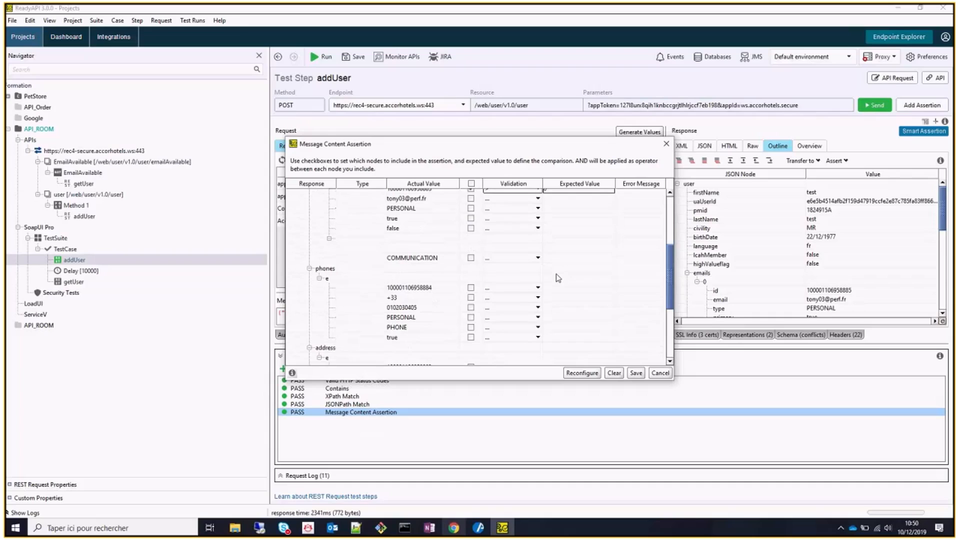
scroll(556, 274, "down", 2)
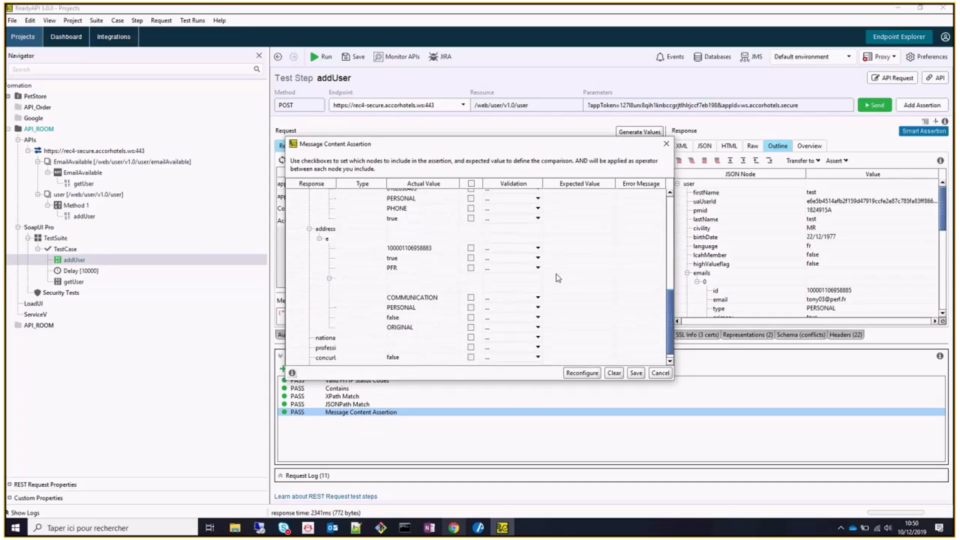
scroll(557, 274, "up", 5)
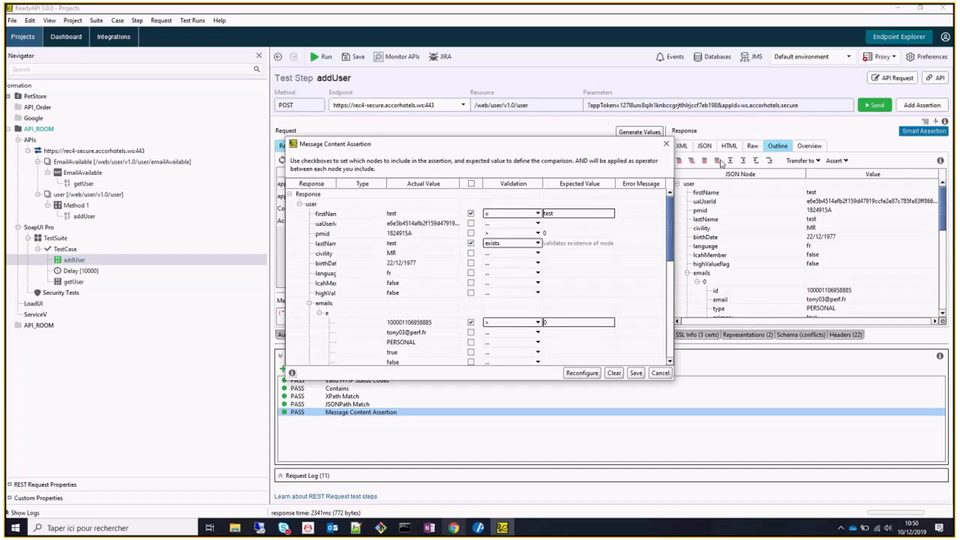
left_click(641, 373)
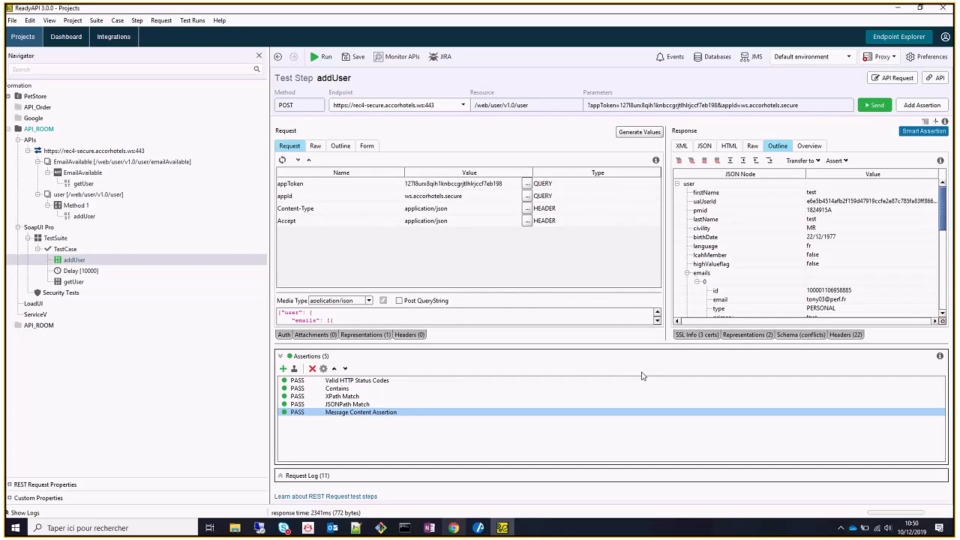
Create a second Smart Assertion from addUser's response requiring firstName to equal "test", save it and review its saved configuration
left_click(927, 131)
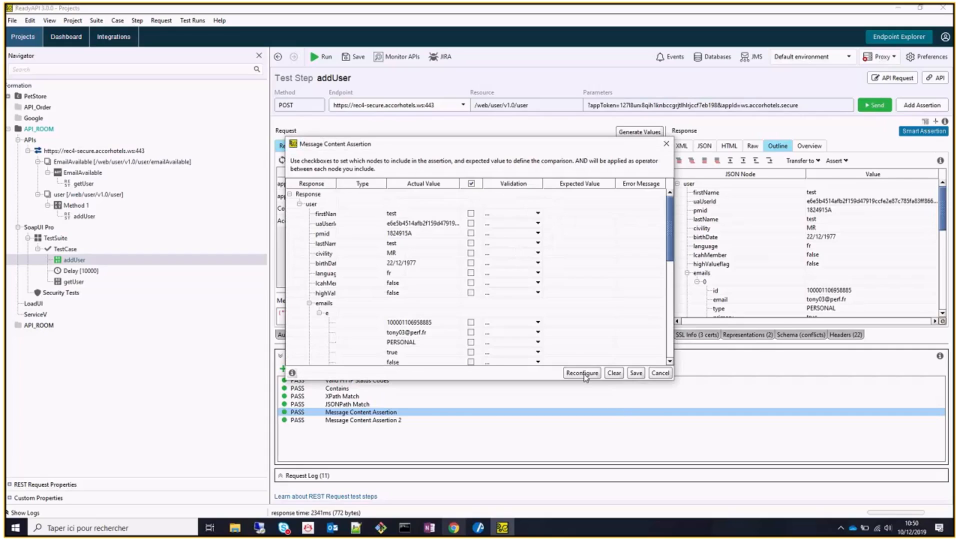
left_click(636, 373)
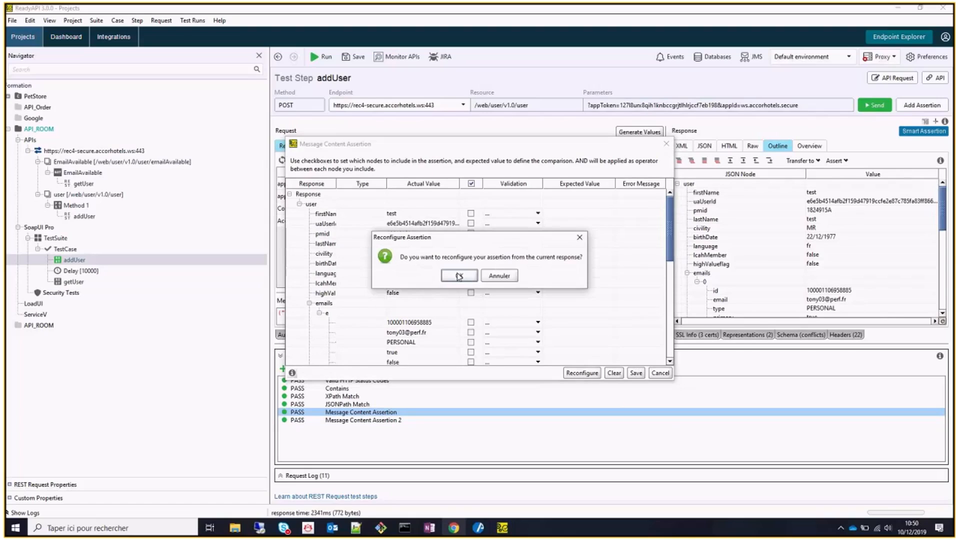
left_click(500, 276)
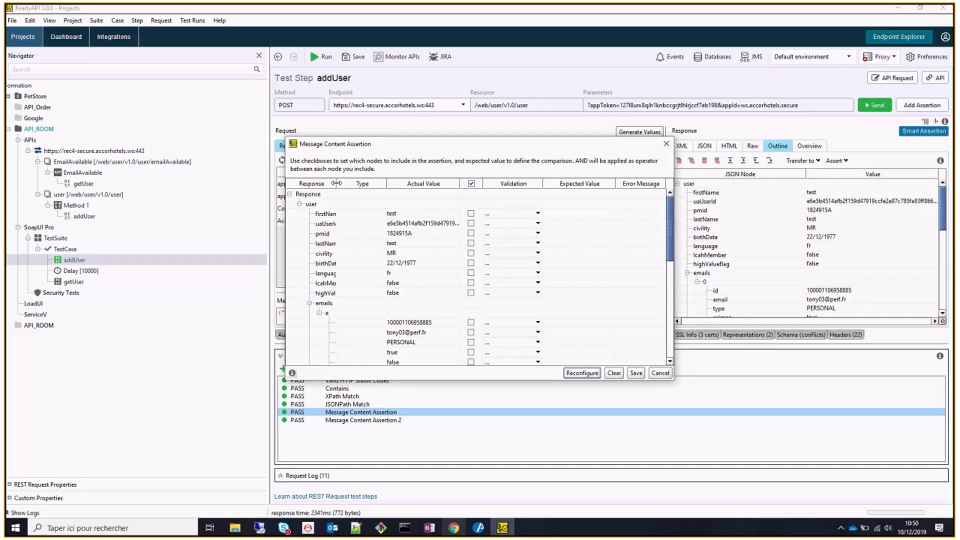
left_click_drag(336, 183, 409, 183)
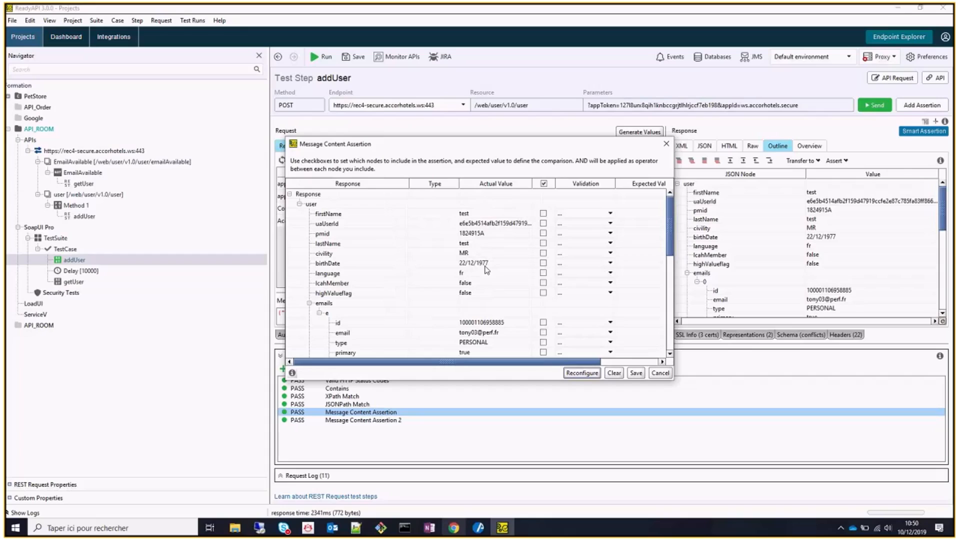
left_click(544, 213)
left_click(562, 212)
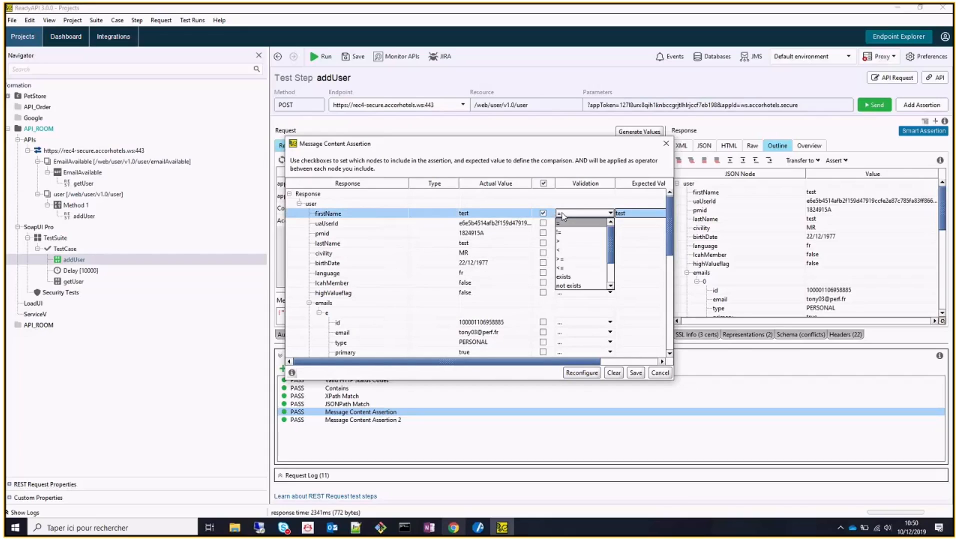
left_click(562, 212)
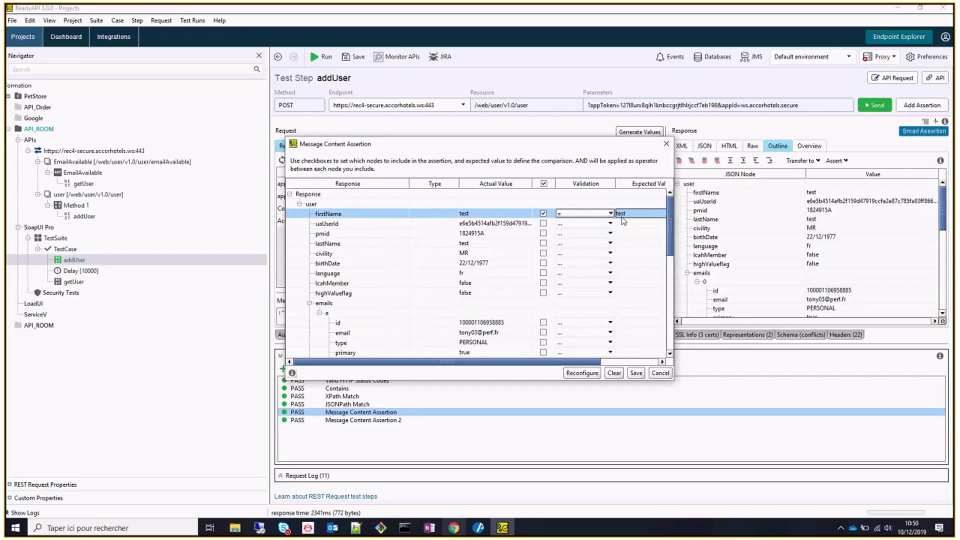
left_click(636, 373)
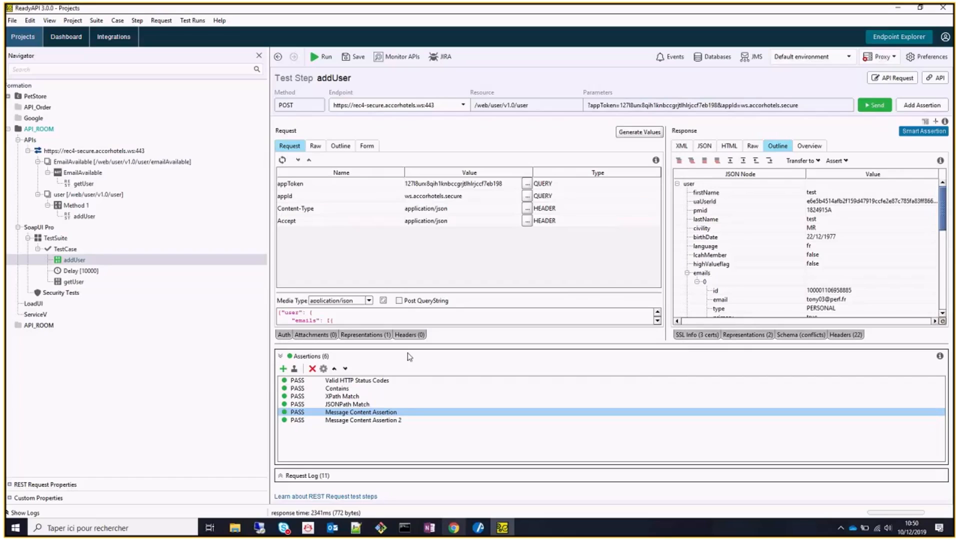
double_click(376, 422)
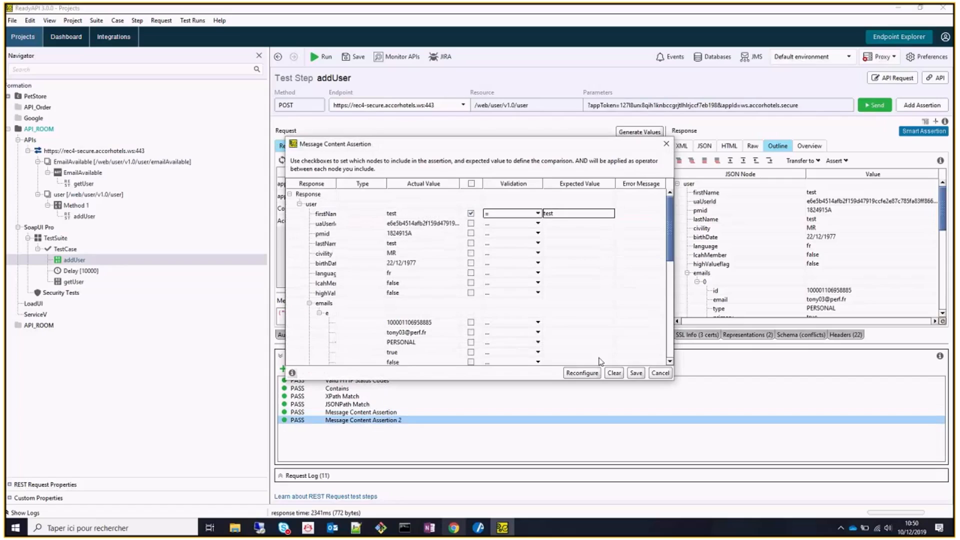
left_click(660, 373)
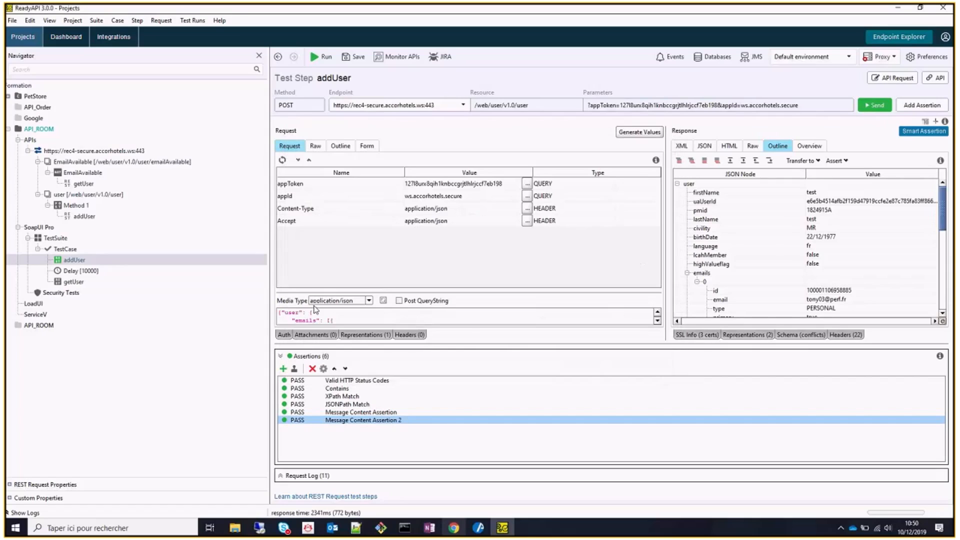
Change firstName to "Toto" in addUser's request body and send the request
left_click(282, 357)
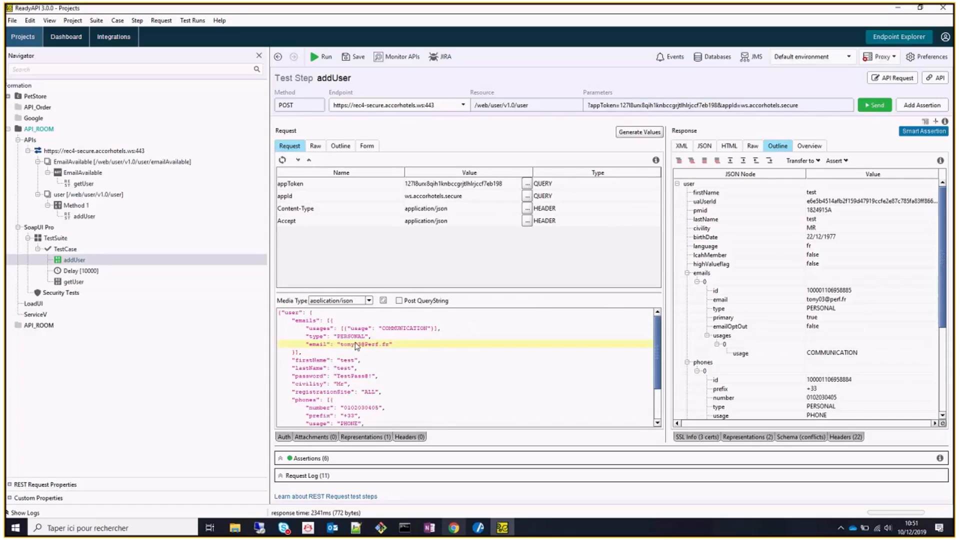
double_click(352, 360)
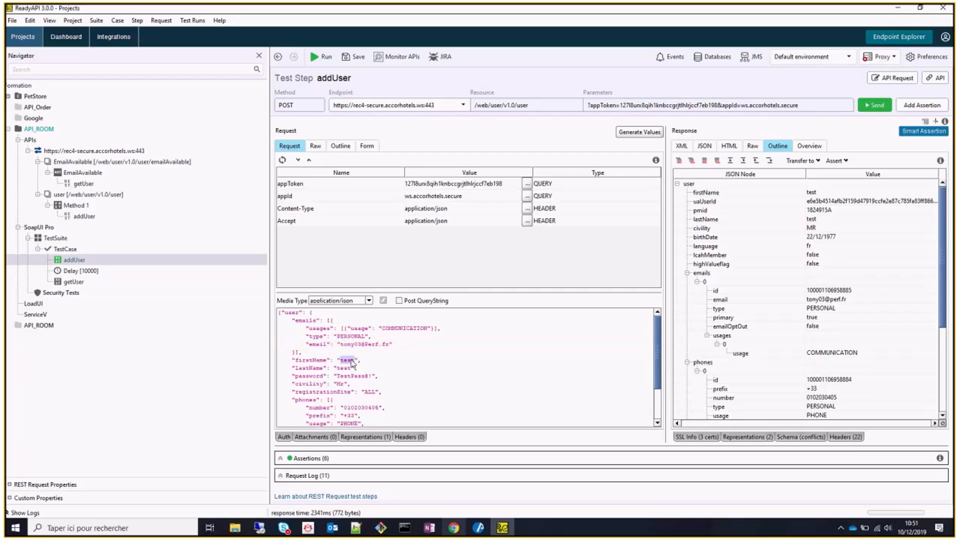
type("Toto")
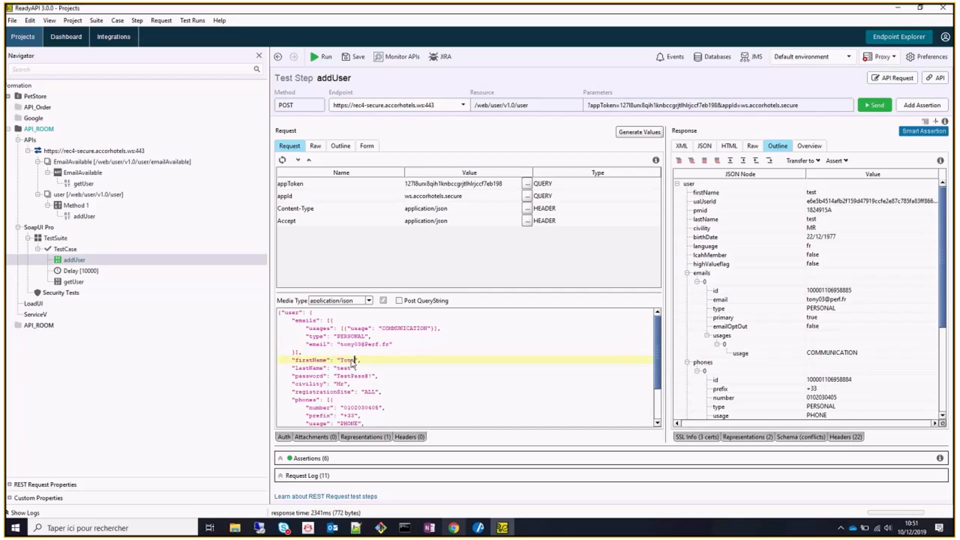
left_click(876, 107)
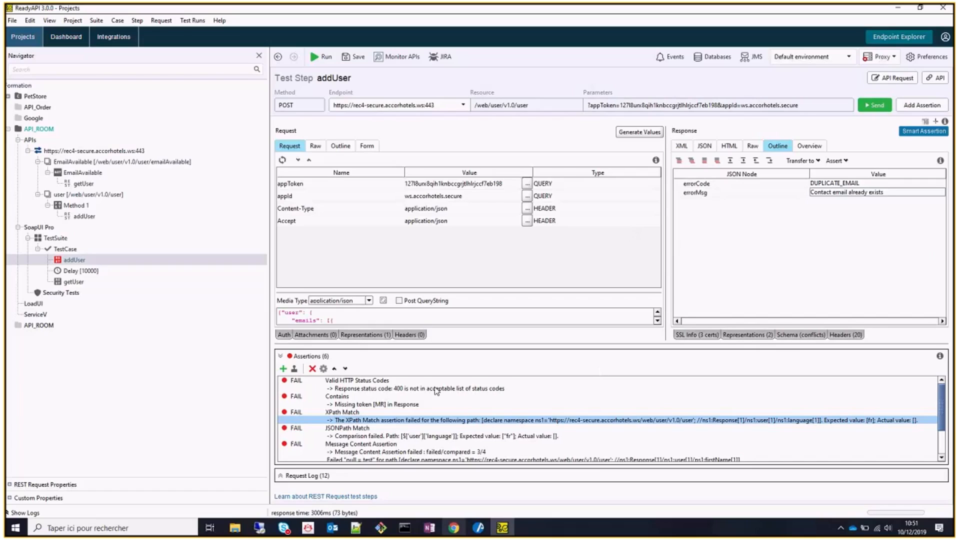
Examine the assertion results and the second message content assertion's nodes, leaving its configuration as it is
scroll(408, 431, "down", 2)
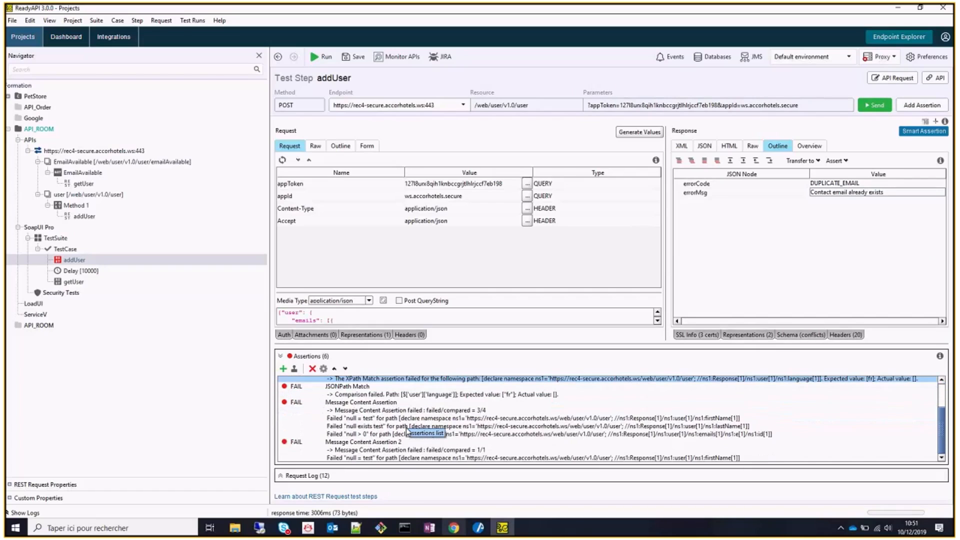
double_click(395, 450)
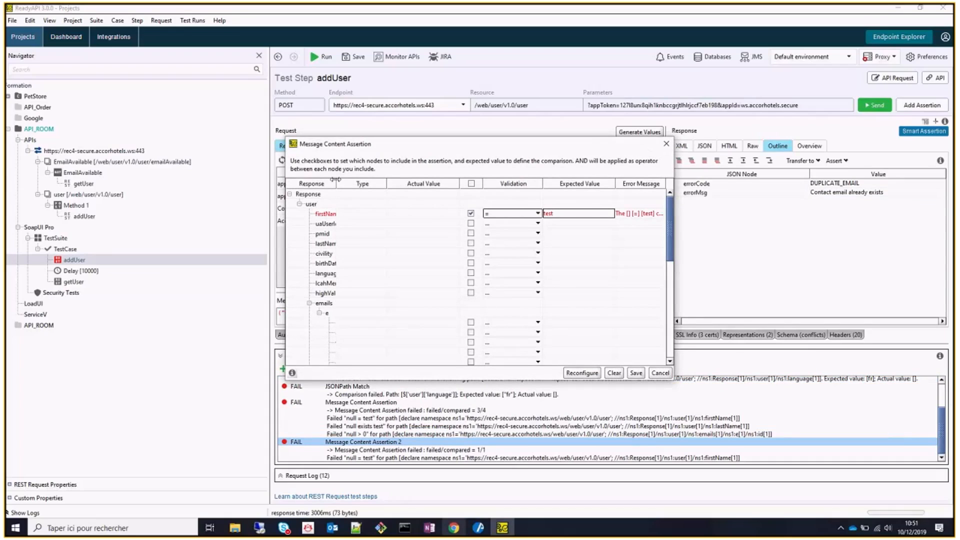
left_click_drag(336, 184, 383, 183)
left_click(582, 373)
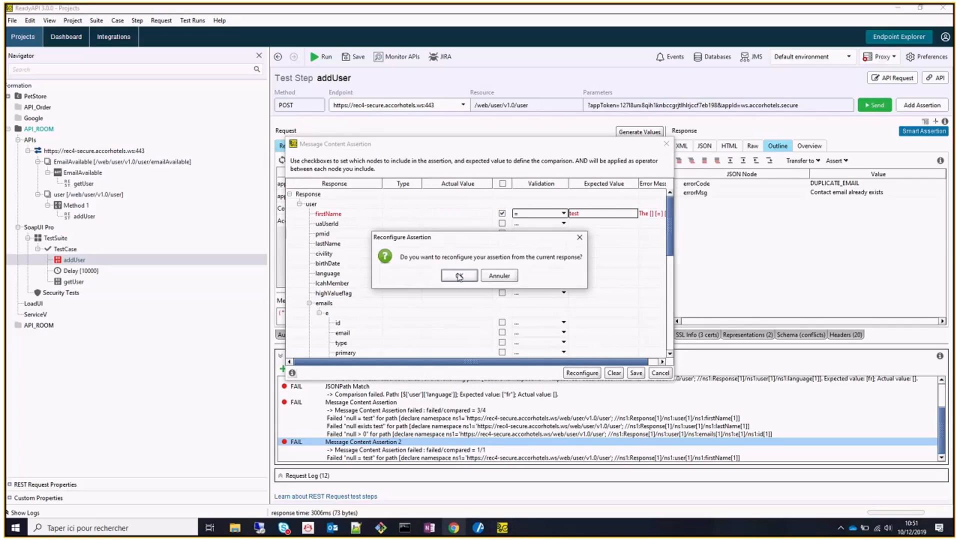
left_click(497, 276)
left_click(651, 374)
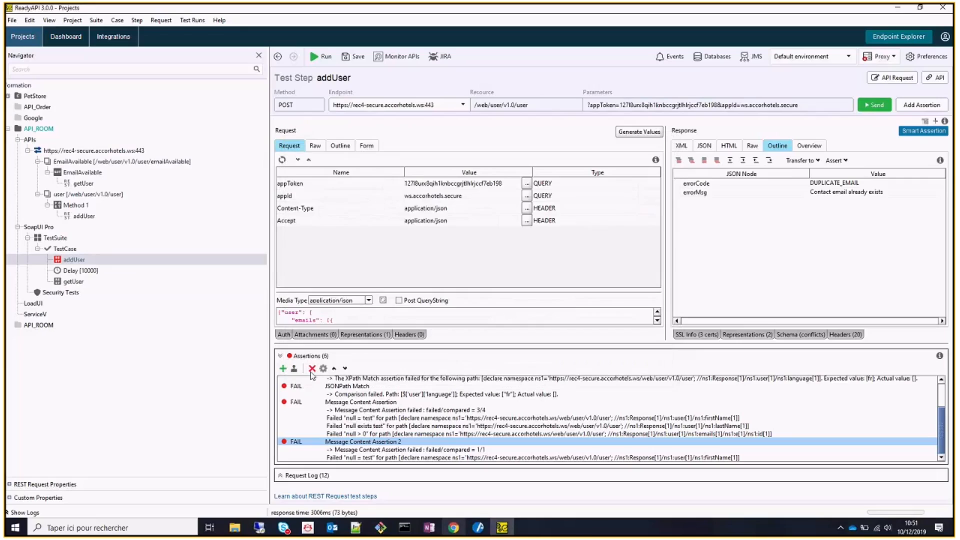
Change the digit before the @ in the request body's email to 5, resend addUser and show its assertion results
left_click(279, 356)
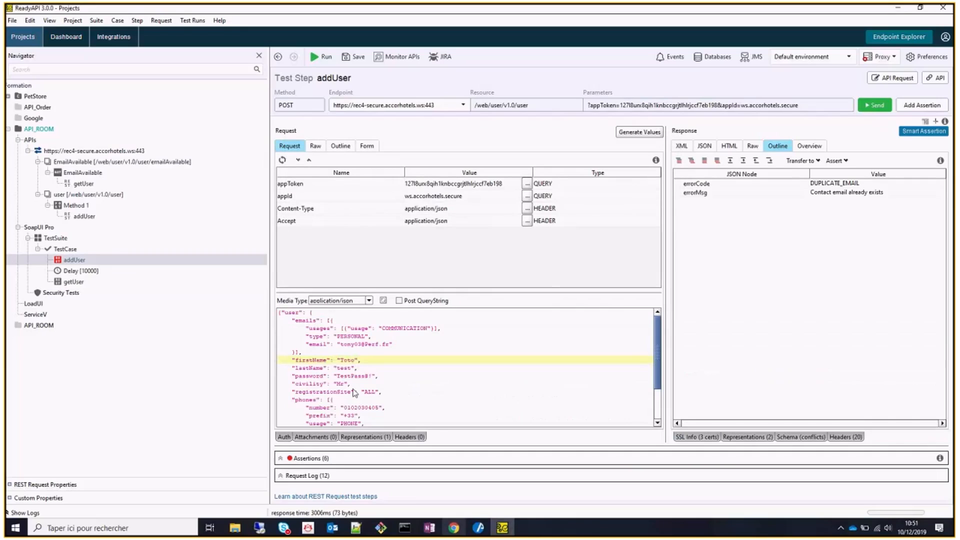
left_click(359, 344)
key("BackSpace")
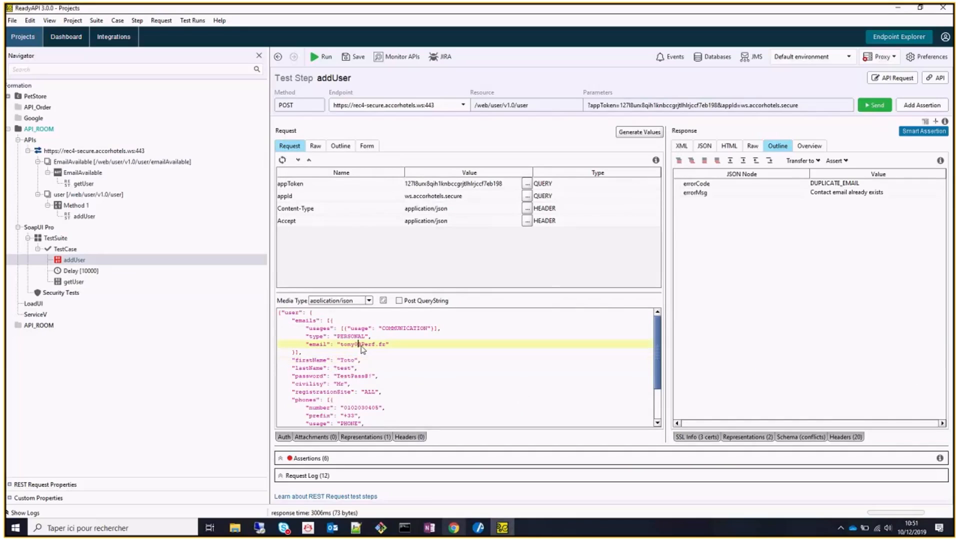
type("5")
left_click(869, 109)
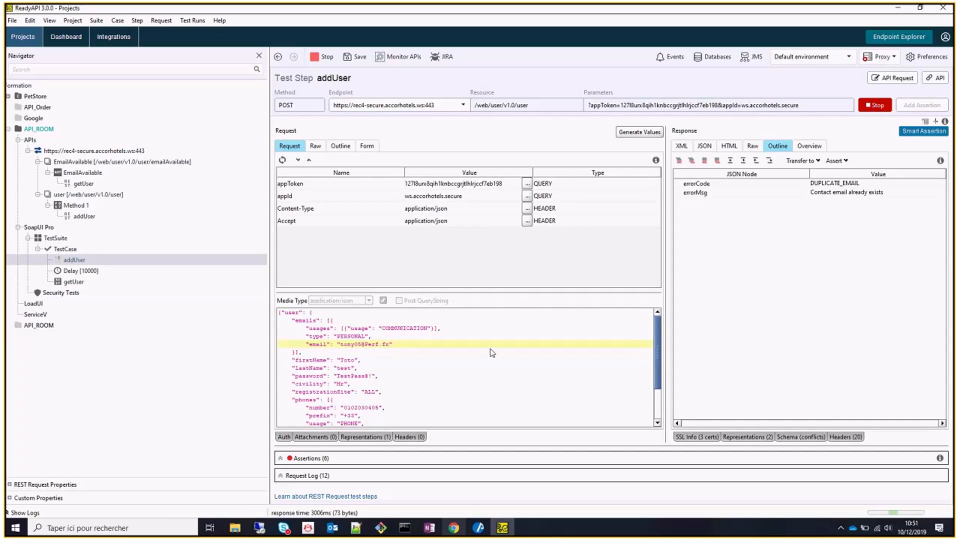
left_click(281, 458)
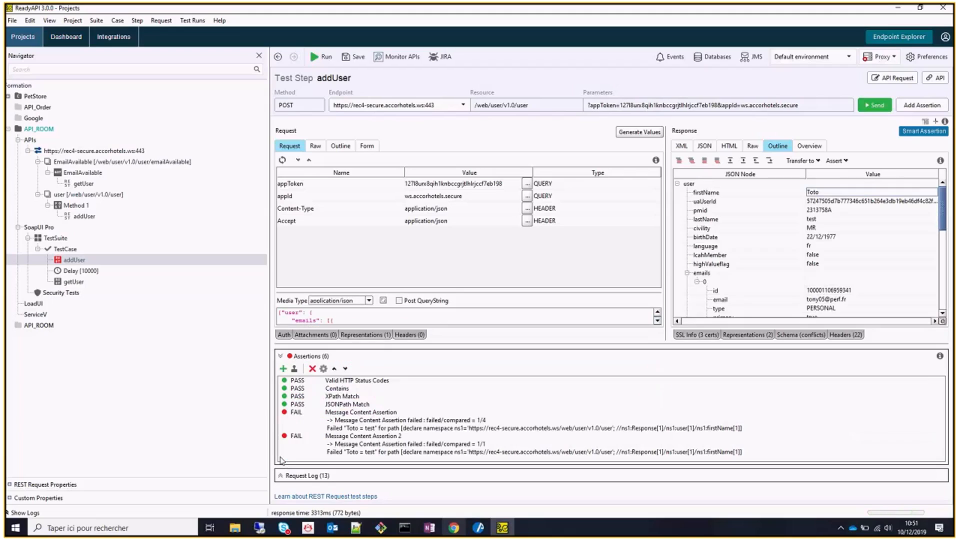
Reconfigure the second message content assertion from the current response so firstName is expected to equal "Toto", and save it
double_click(386, 437)
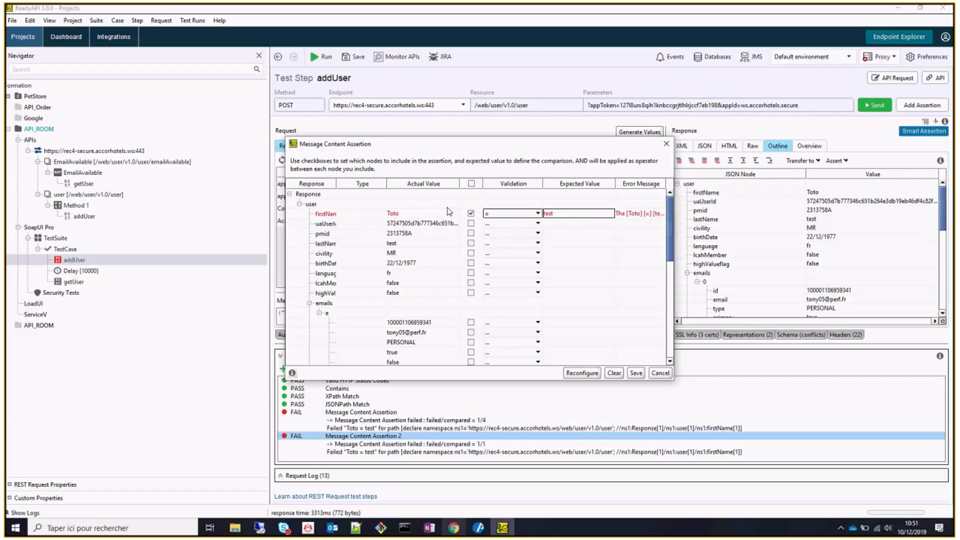
left_click(582, 373)
left_click(442, 275)
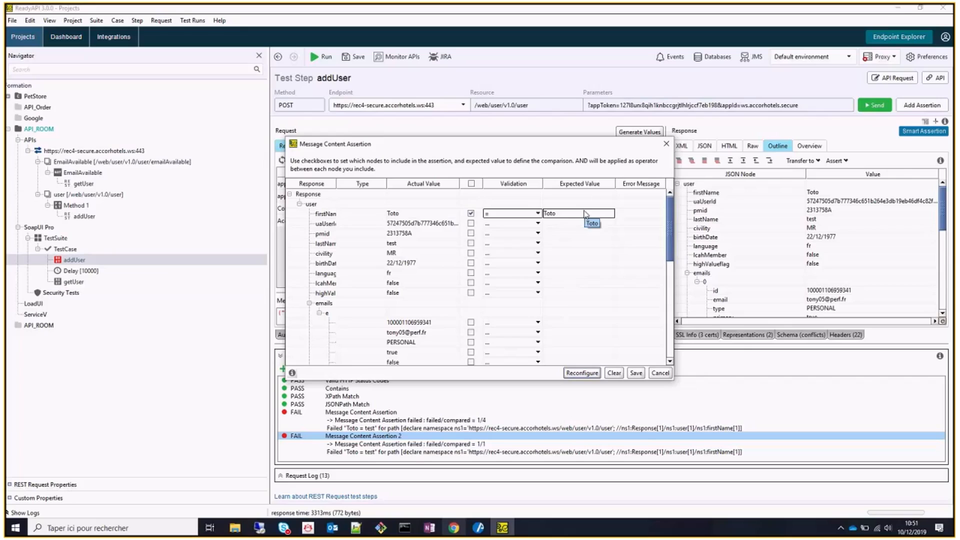
left_click(639, 373)
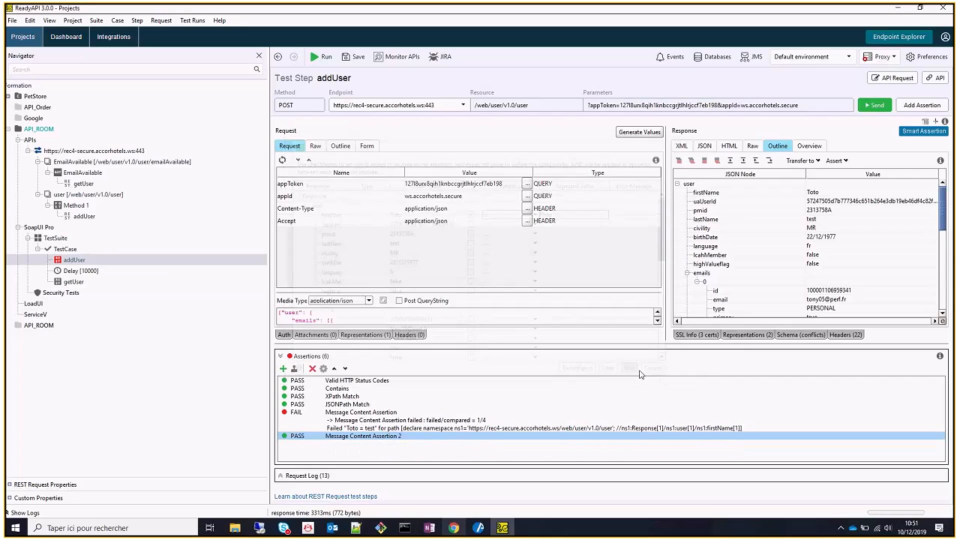